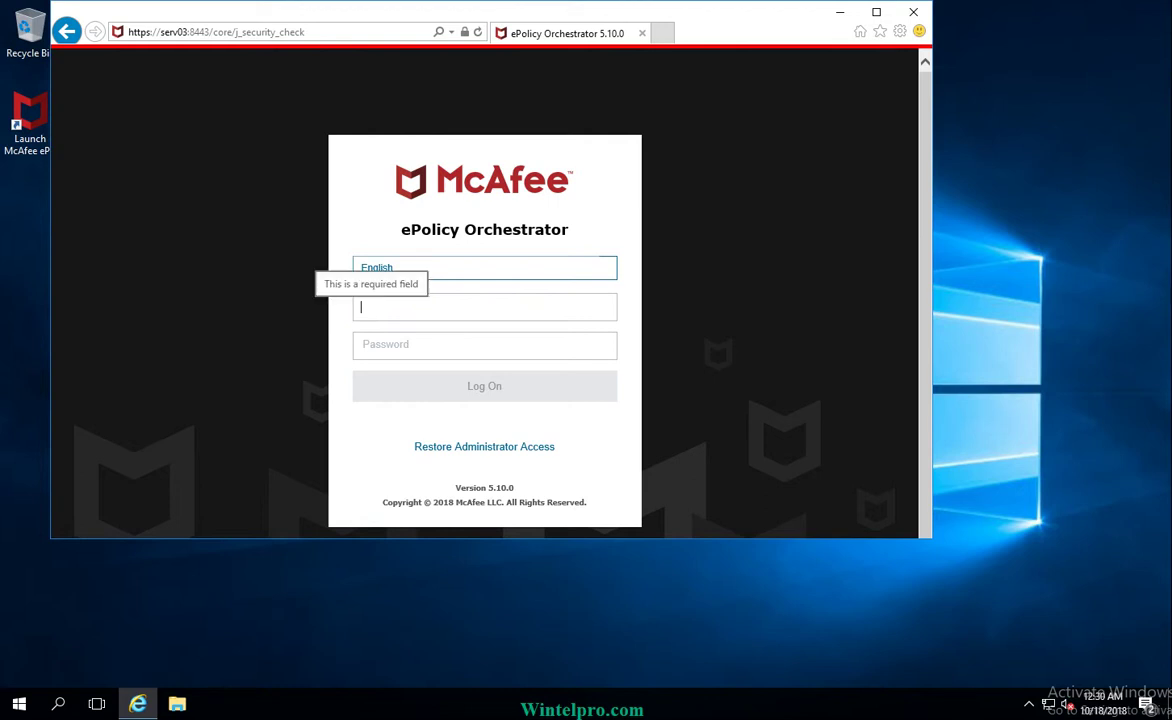
# Step: Log on to the console as epoadmin with the account password, fixing a mistyped password first
pyautogui.write('epoadmin')
pyautogui.press('Tab')
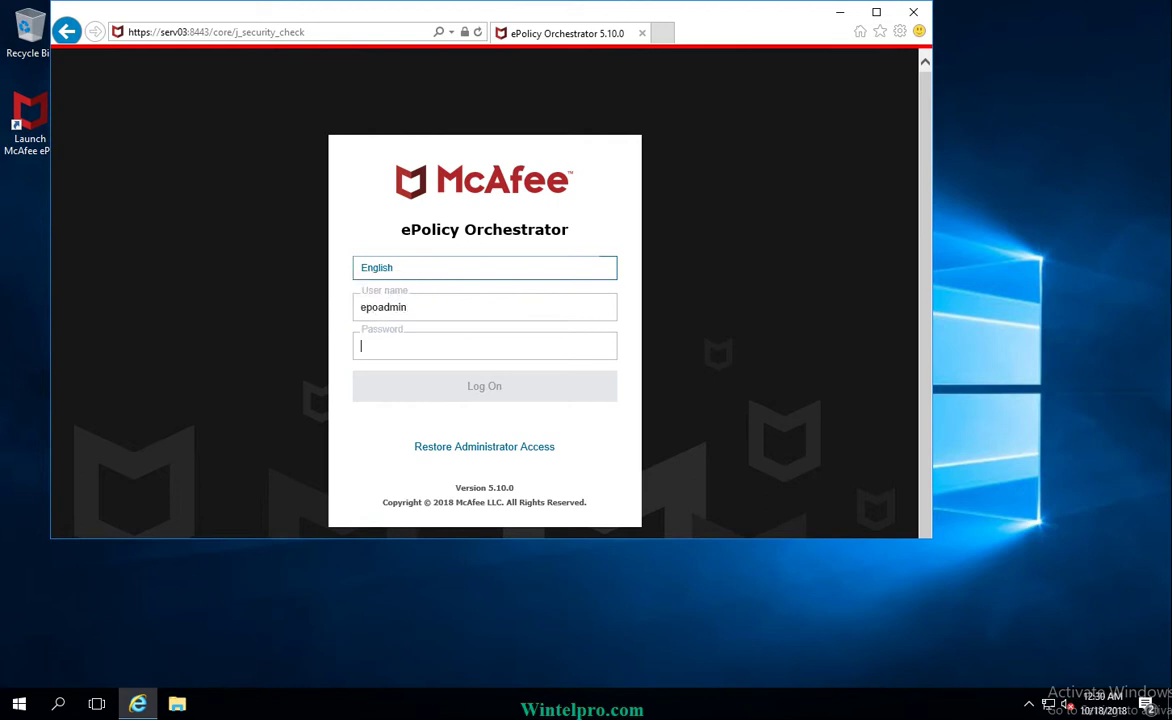
pyautogui.write('****')
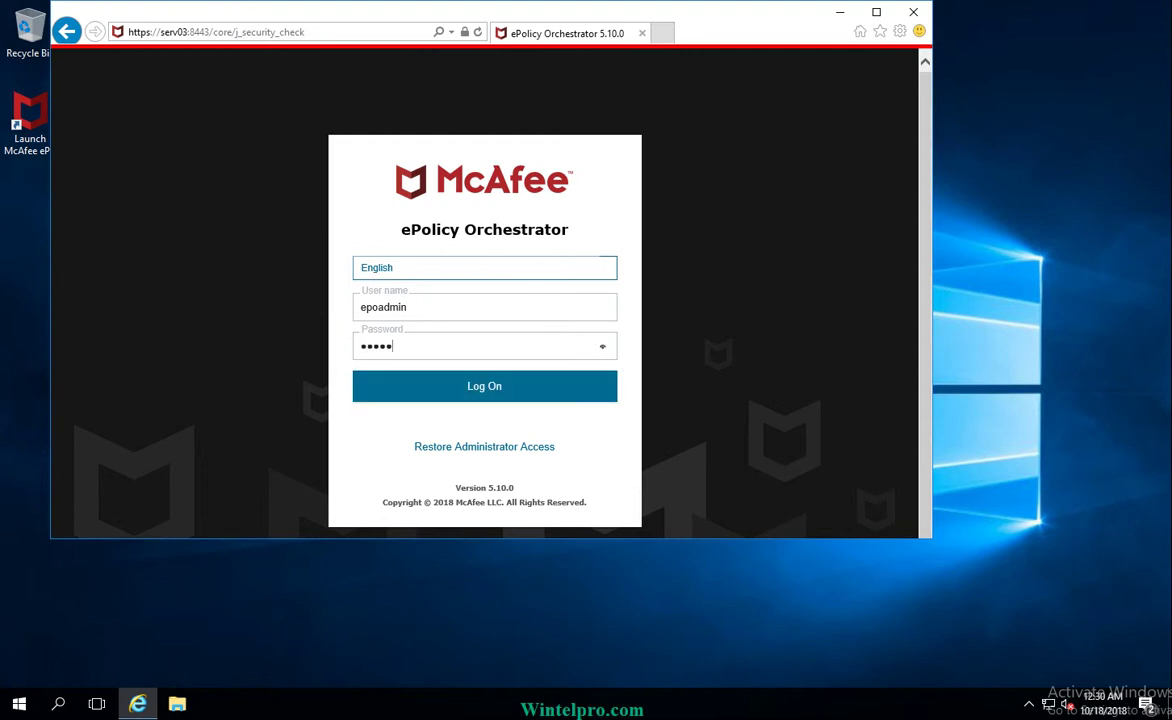
pyautogui.press('BackSpace')
pyautogui.press('BackSpace')
pyautogui.press('BackSpace')
pyautogui.press('BackSpace')
pyautogui.write('********')
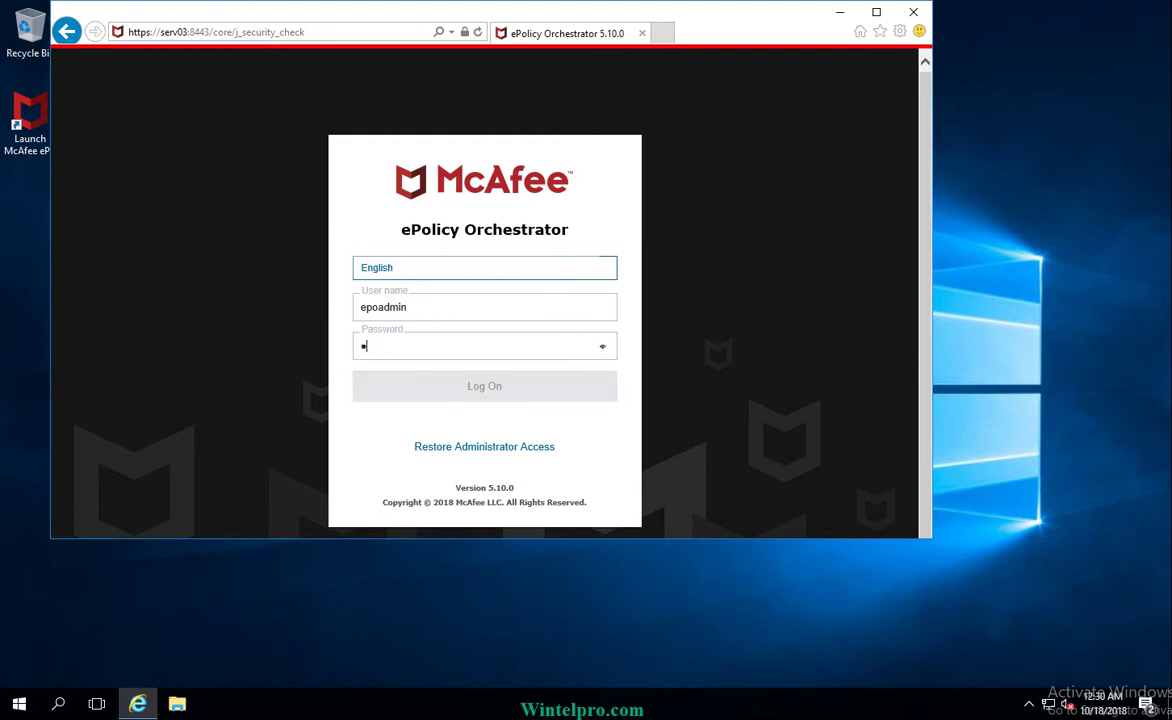
pyautogui.write('*****')
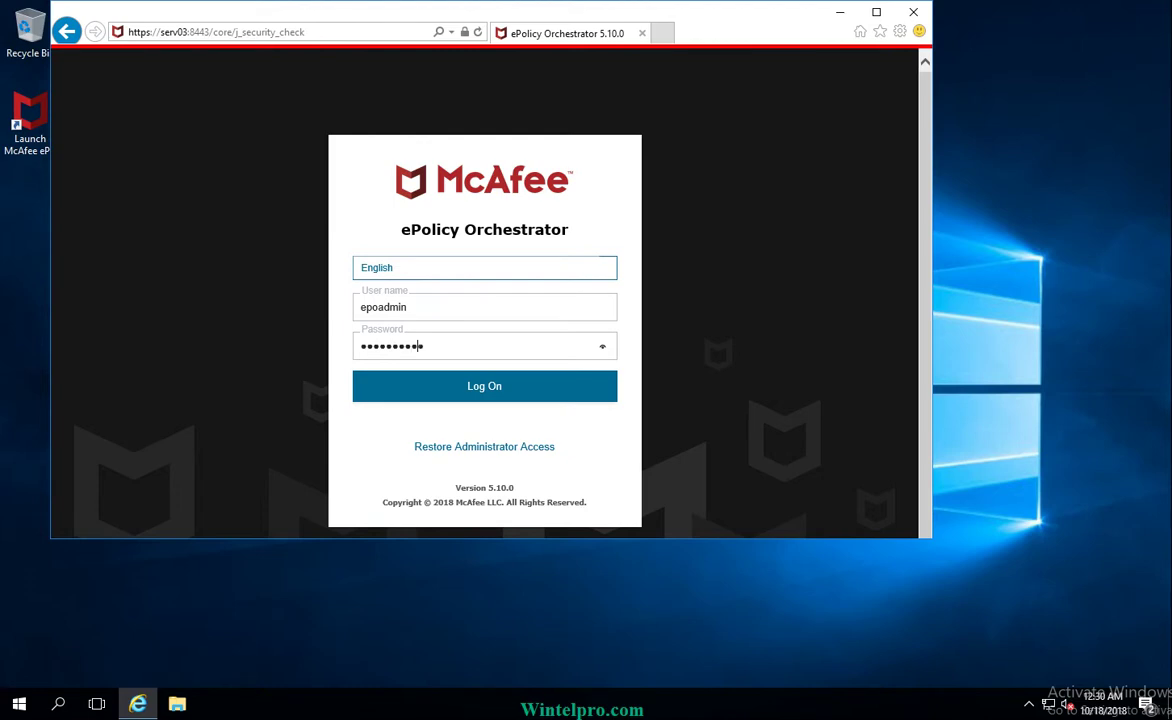
pyautogui.press('Return')
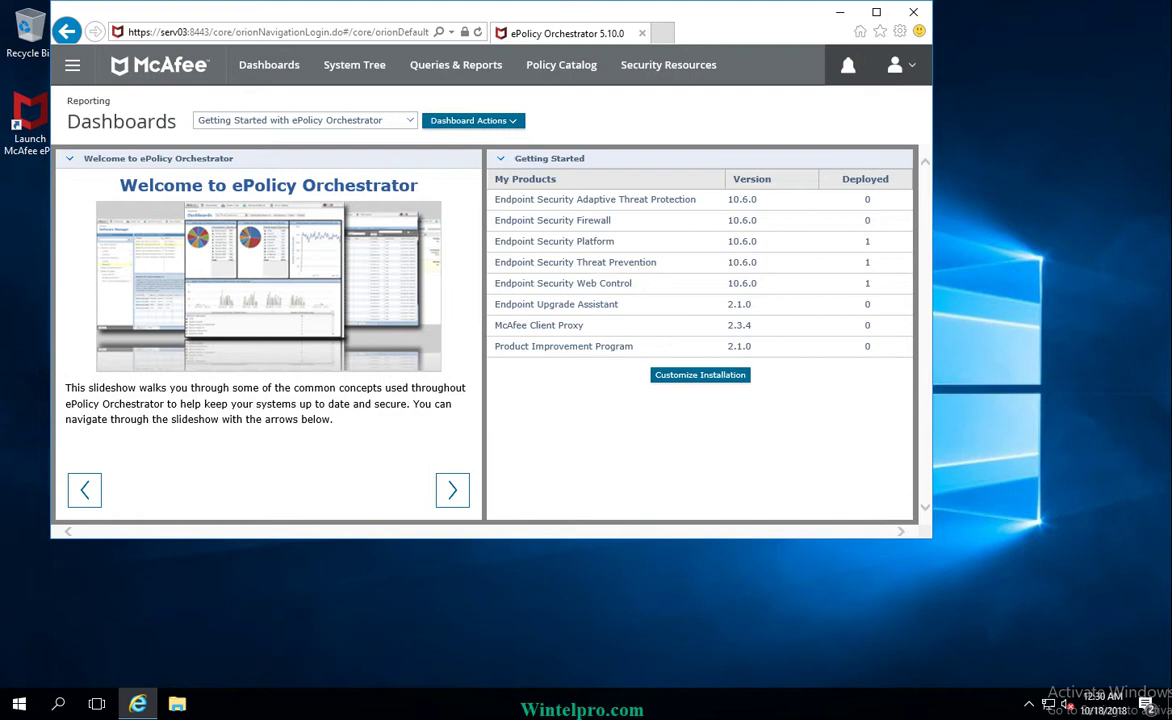
# Step: Go to User Management > Users from the navigation menu to list the epoadmin and system accounts
pyautogui.click(72, 65)
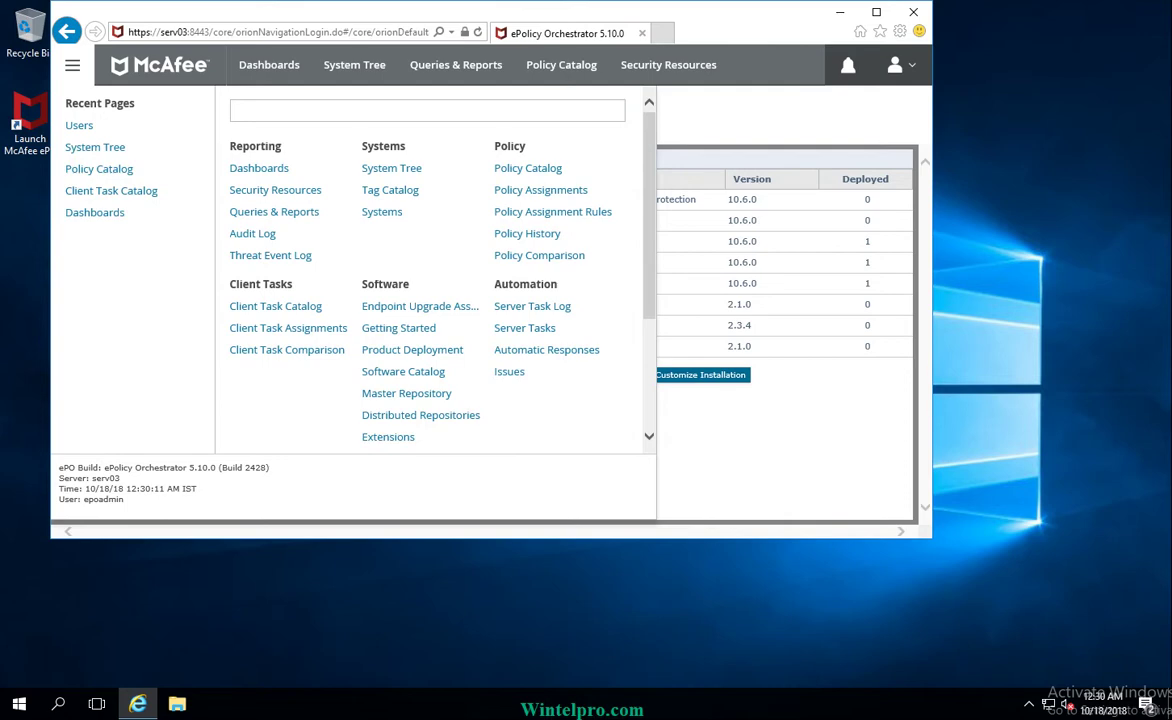
pyautogui.scroll(-2, 435, 270)
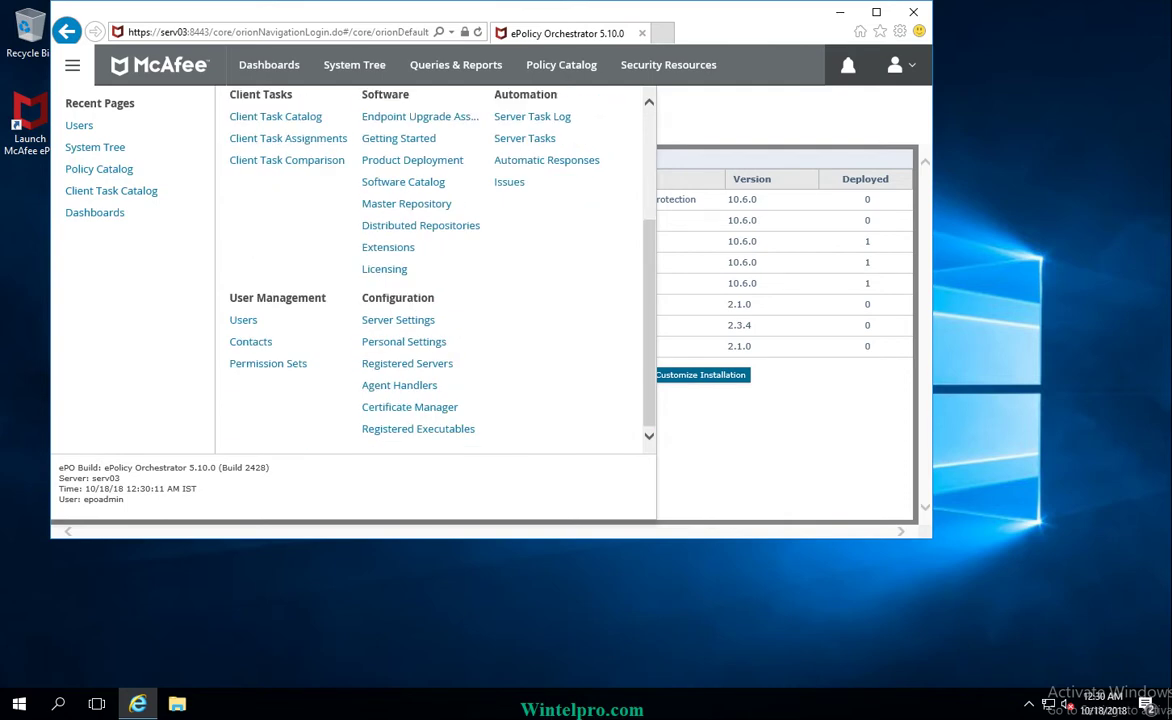
pyautogui.click(243, 320)
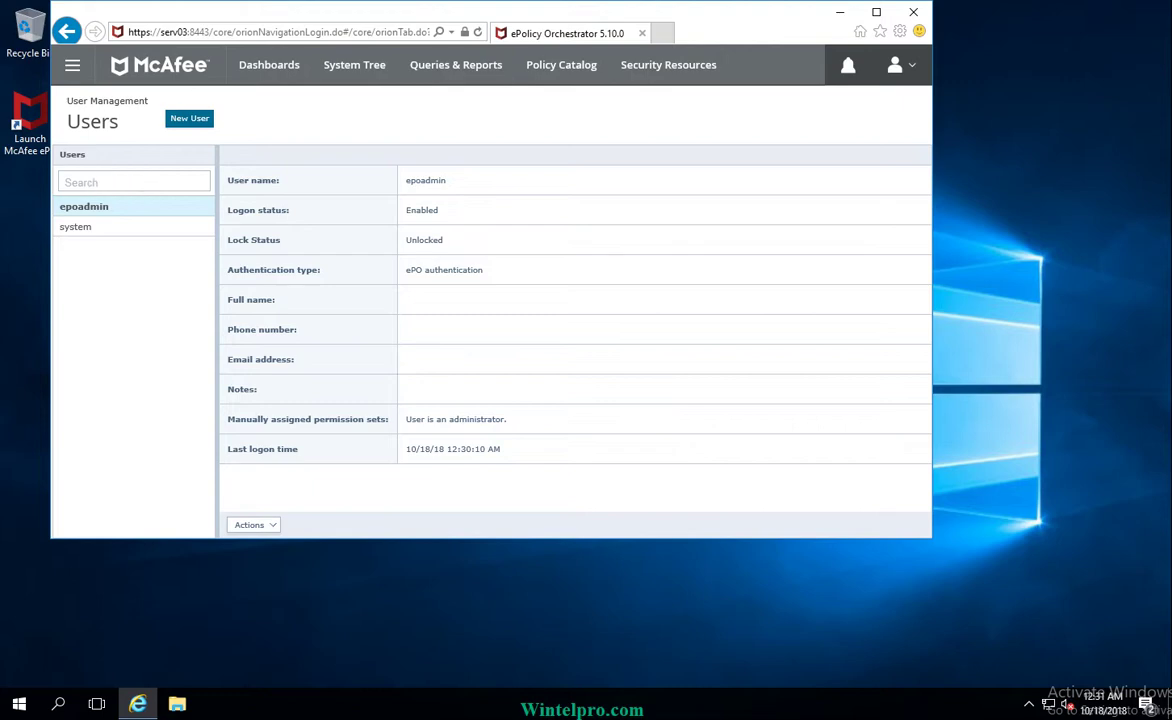
# Step: Show the system account's details, whose logon status is Disabled
pyautogui.click(76, 226)
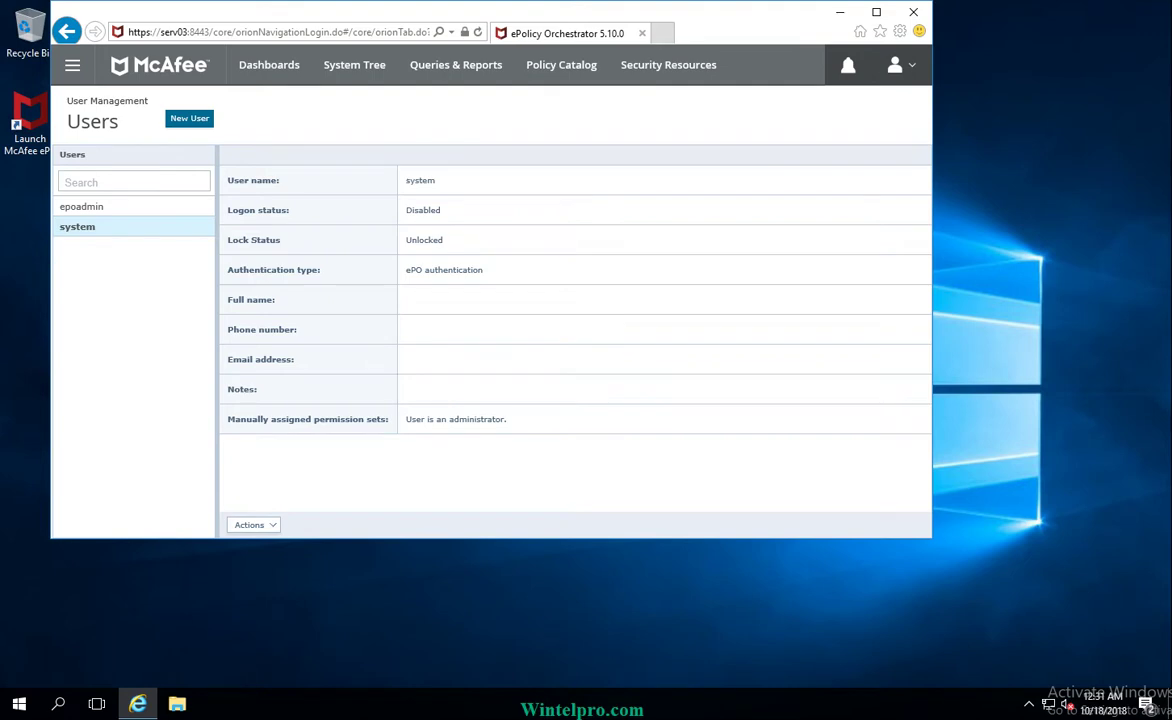
# Step: Start a new user account and enter the new user's name in the User name field
pyautogui.click(189, 118)
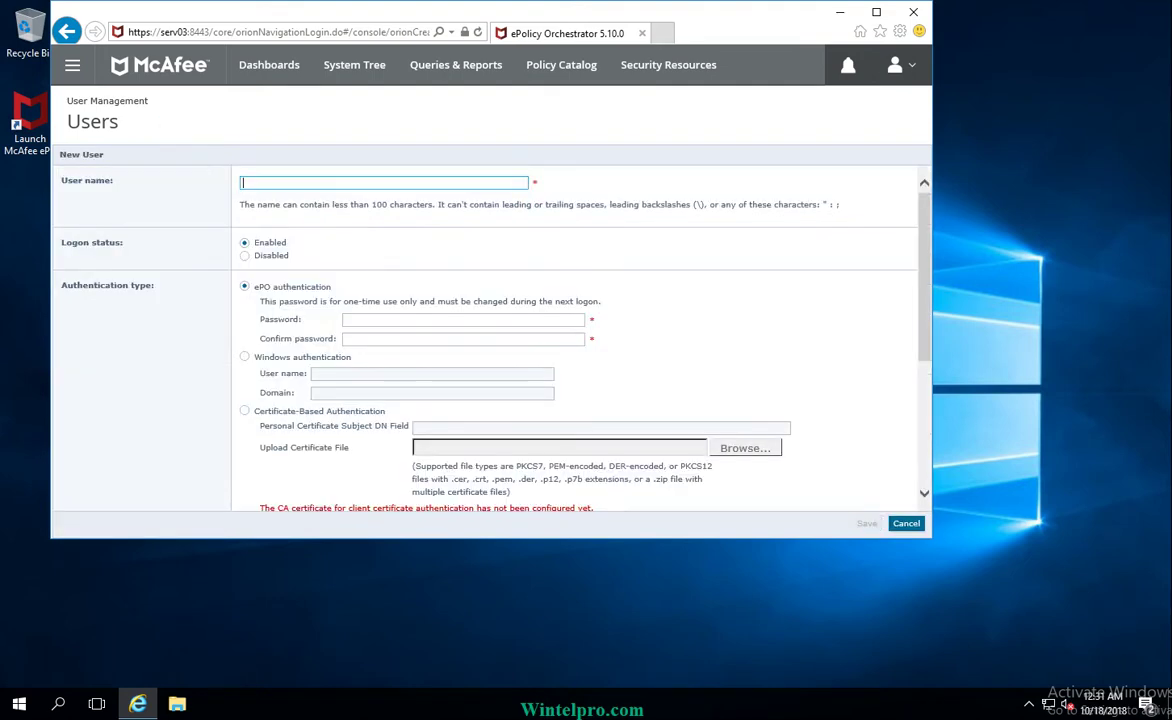
pyautogui.write('nishant')
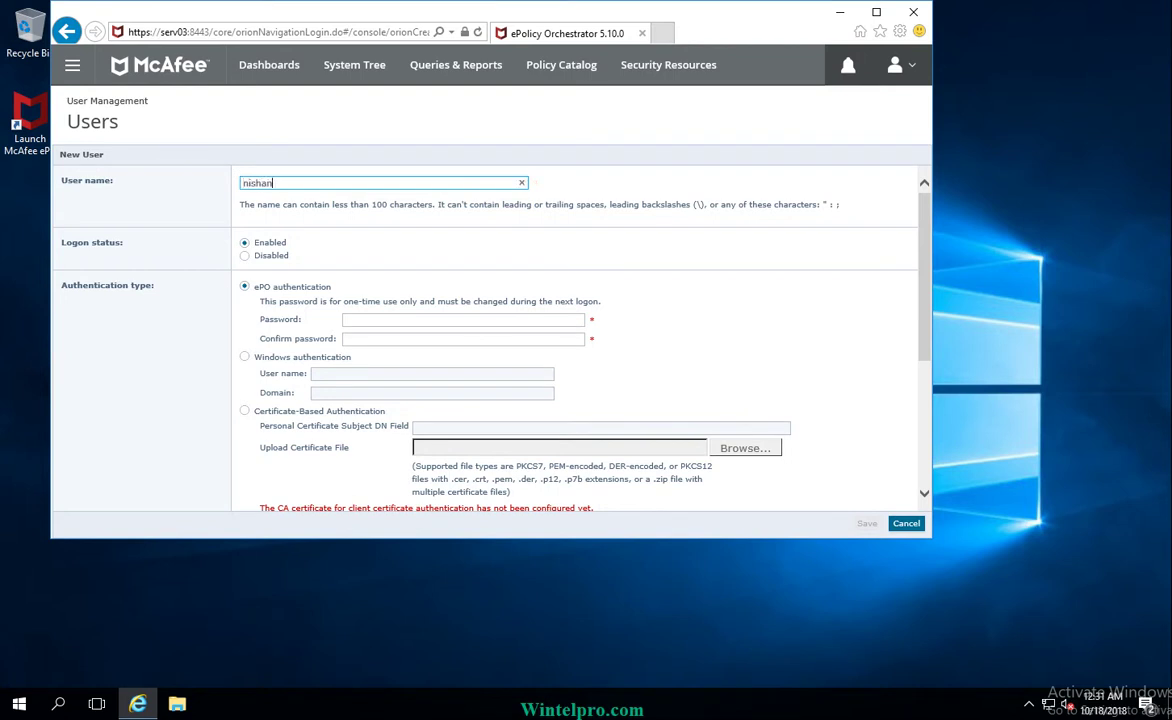
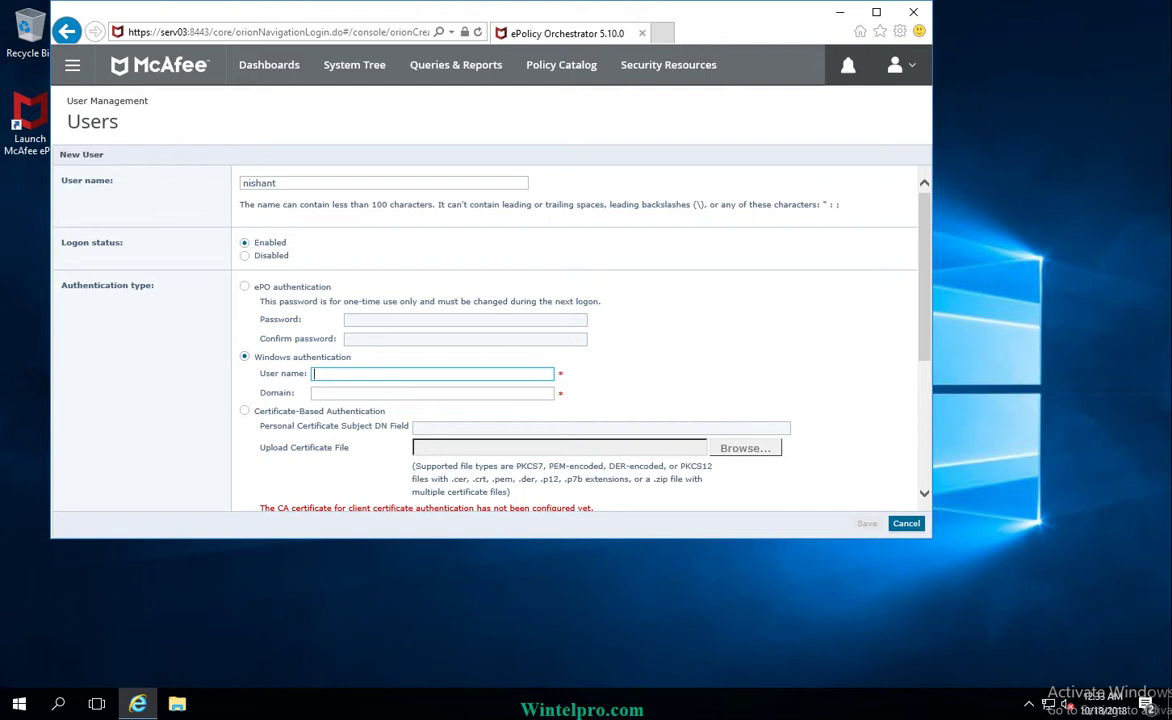
# Step: Enter the new user's Windows account name and the domain wintelpro.com
pyautogui.write('nih')
pyautogui.press('BackSpace')
pyautogui.write('shant.k')
pyautogui.click(320, 393)
pyautogui.write('wintel')
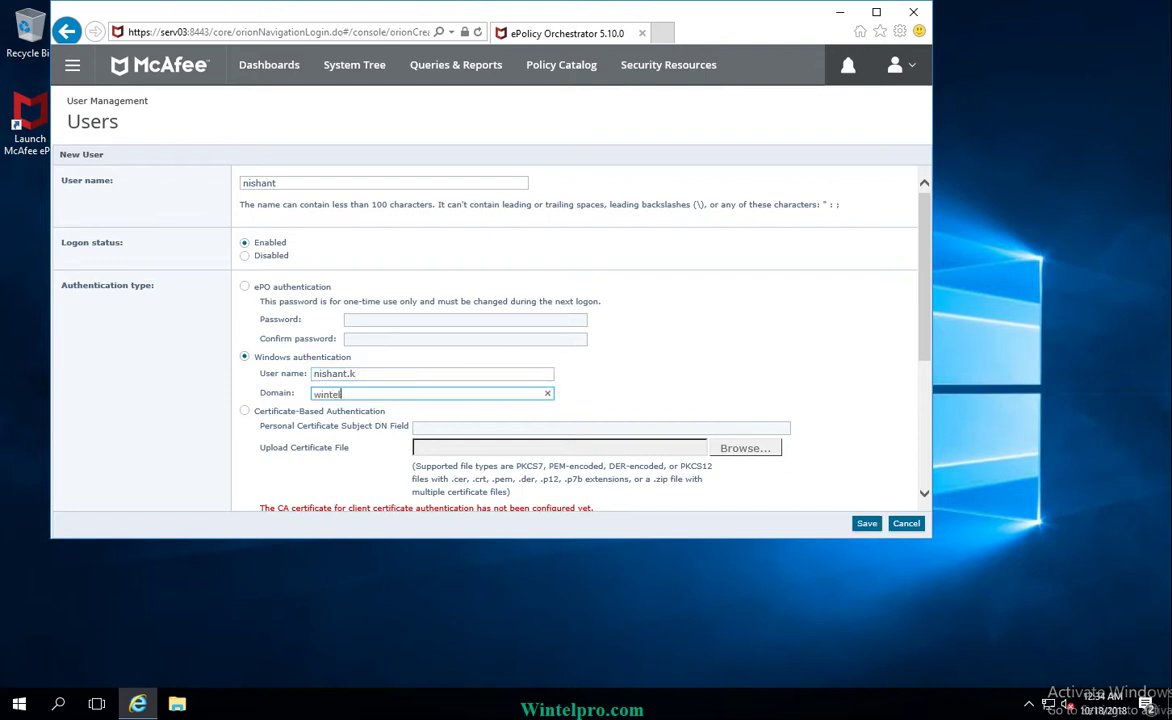
pyautogui.write('pro.com')
pyautogui.scroll(-2, 490, 340)
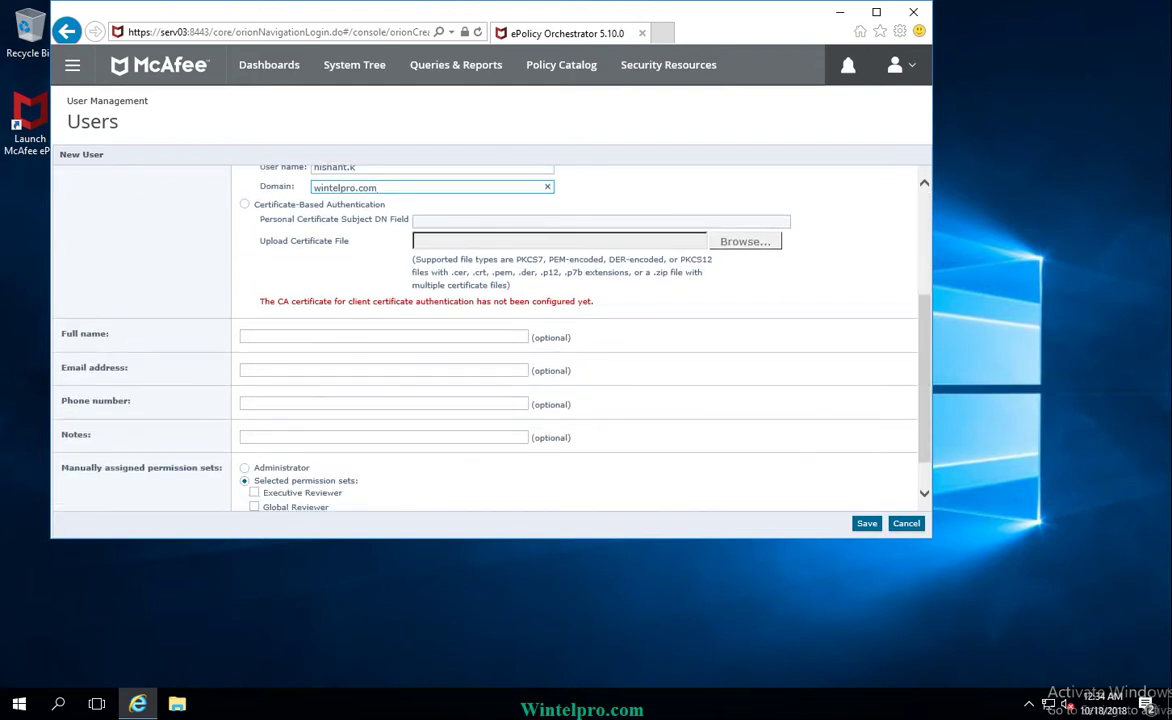
pyautogui.scroll(-1, 490, 340)
pyautogui.scroll(2, 490, 340)
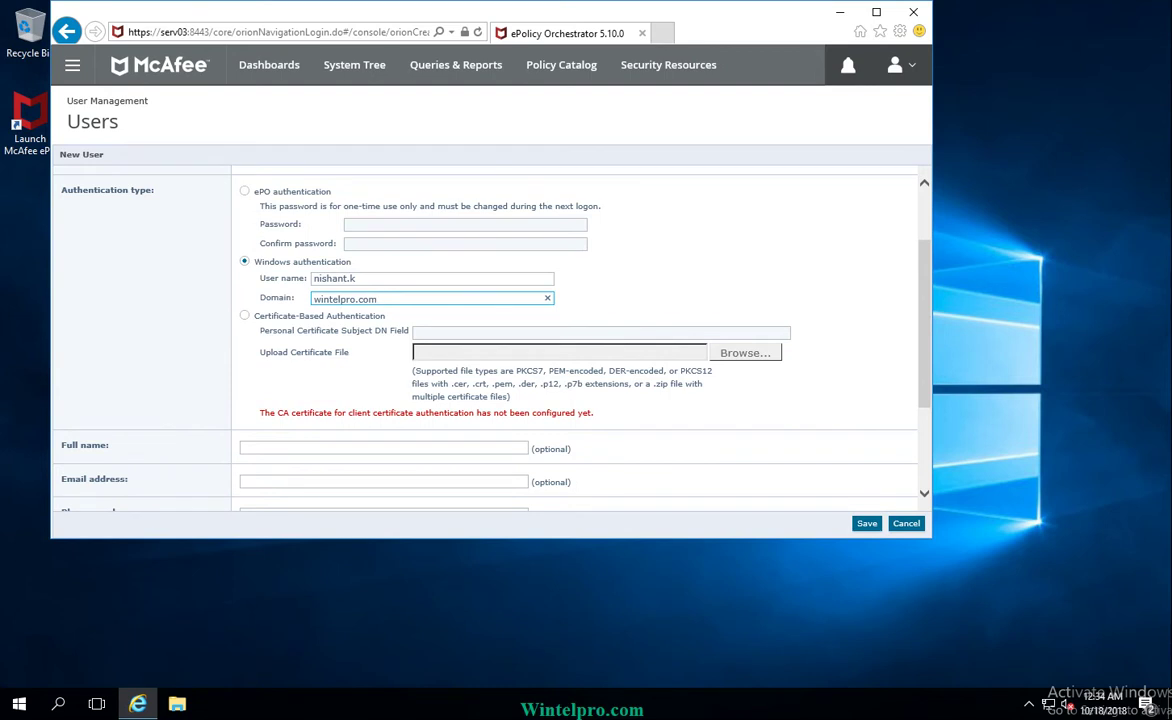
pyautogui.scroll(1, 490, 340)
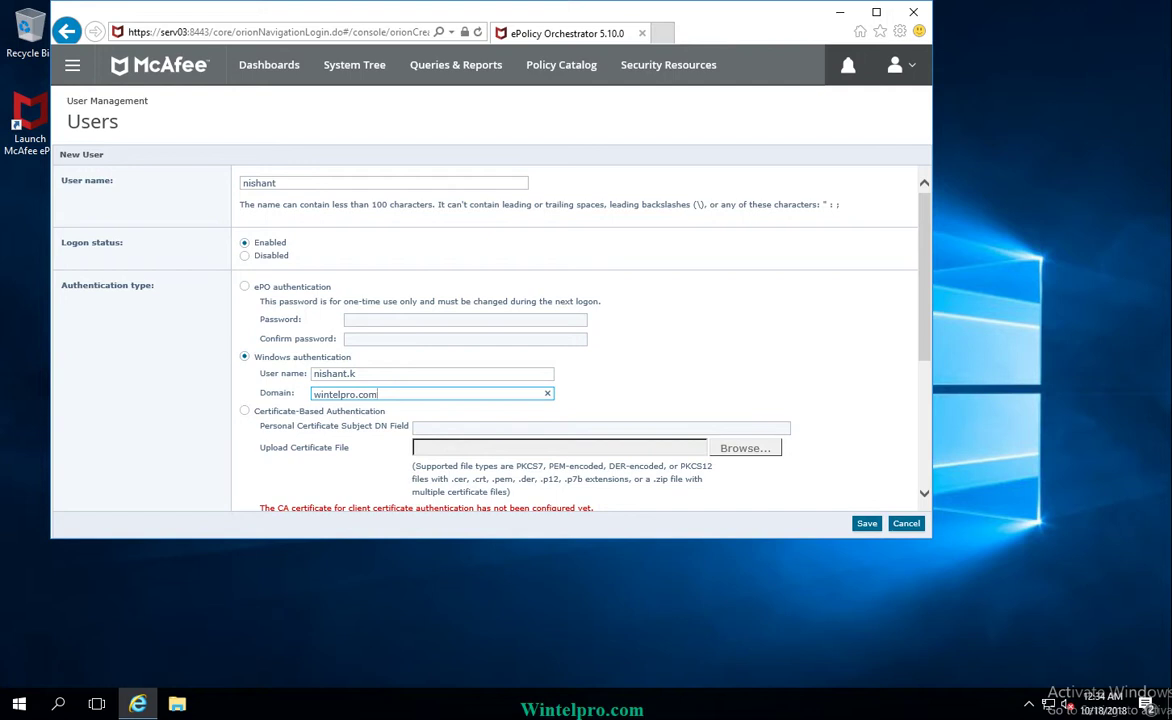
pyautogui.hotkey('shift', 'Tab')
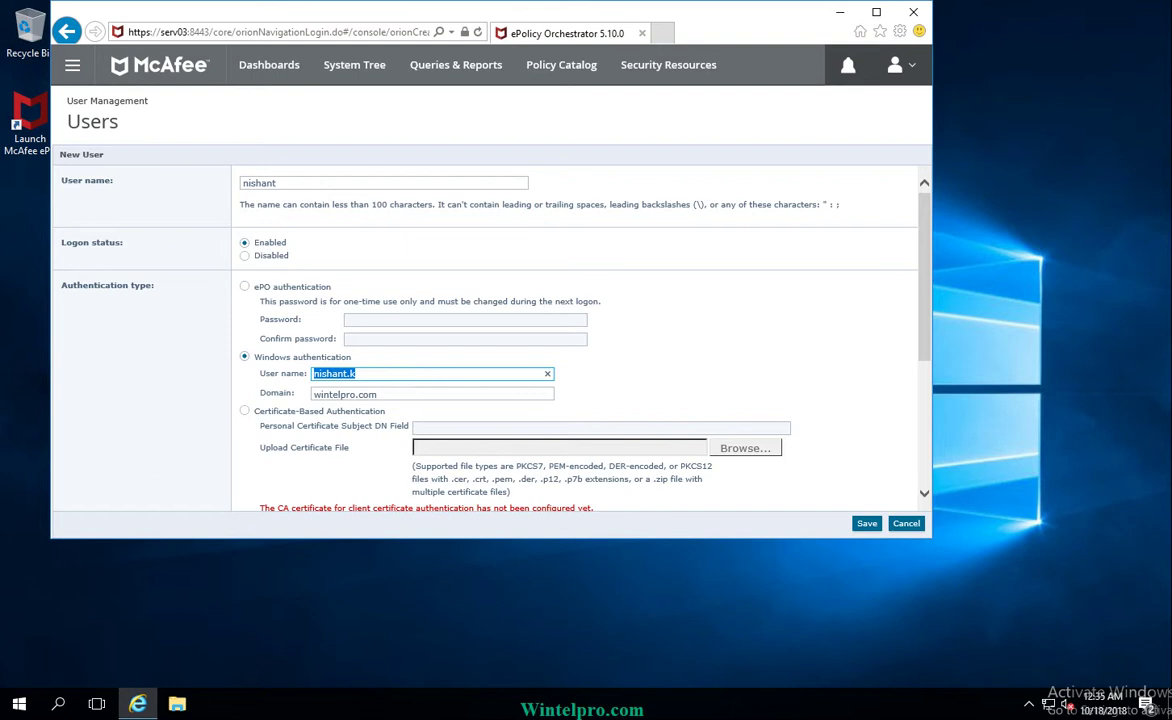
# Step: Fill in the new user's full name on the form
pyautogui.scroll(-2, 485, 340)
pyautogui.scroll(1, 485, 340)
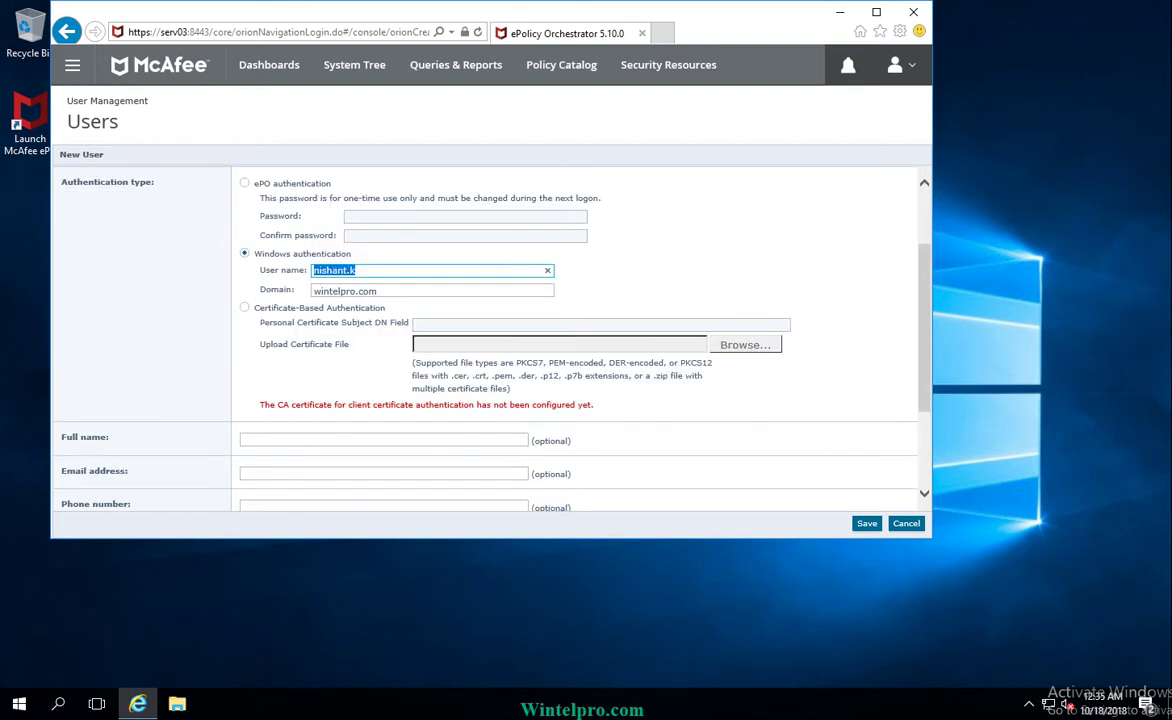
pyautogui.scroll(-1, 485, 340)
pyautogui.click(384, 388)
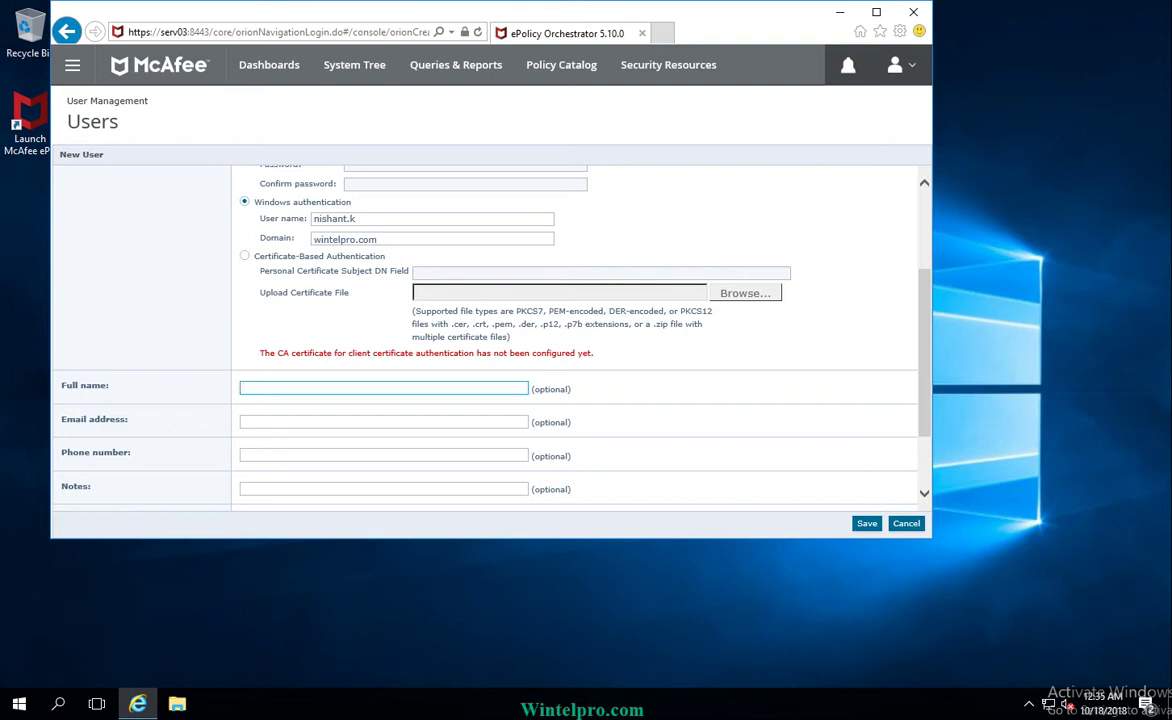
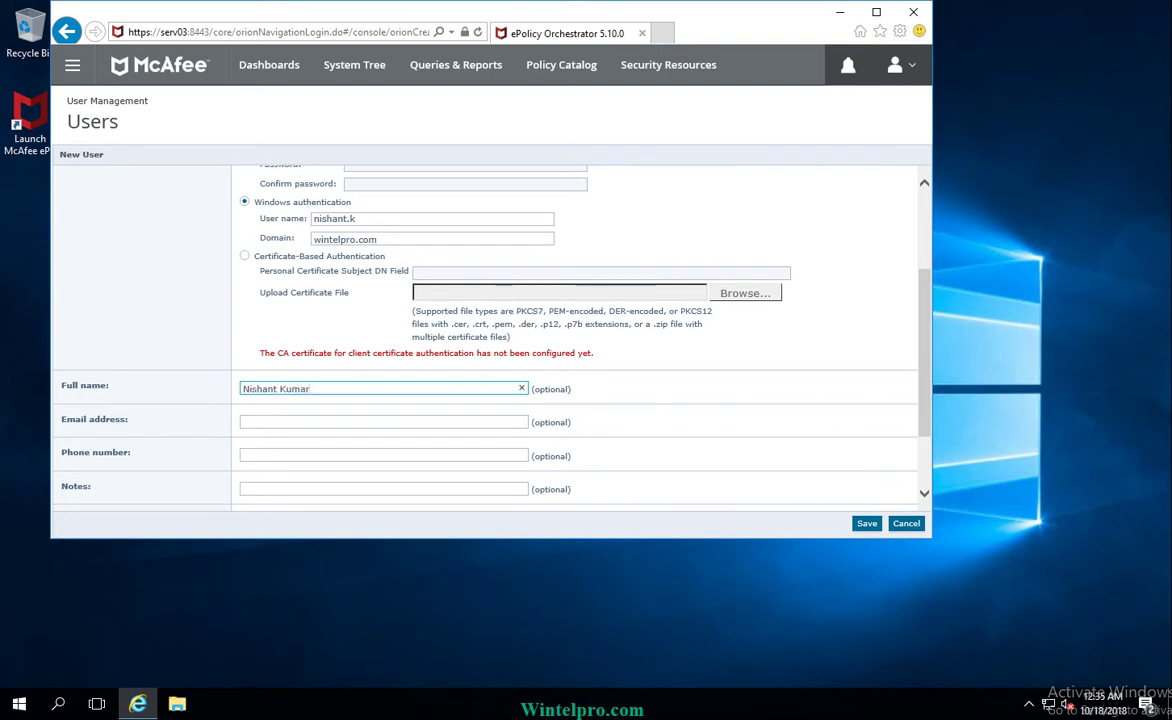
# Step: Fill in the new user's e-mail address
pyautogui.click(243, 421)
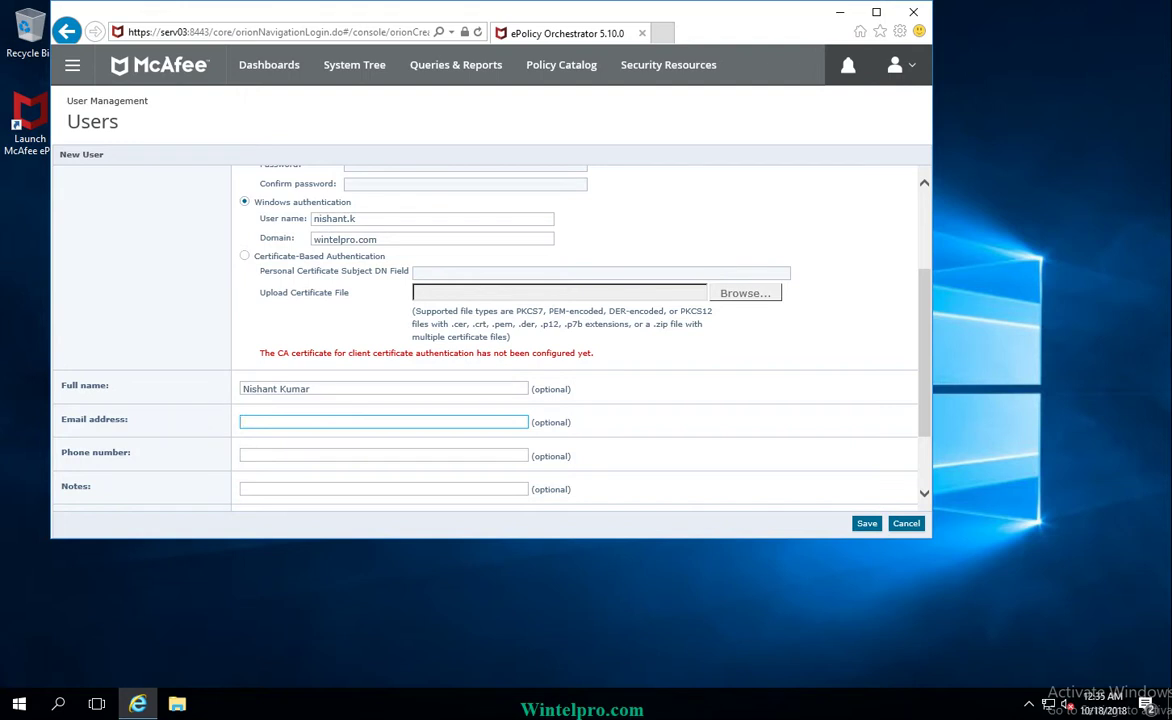
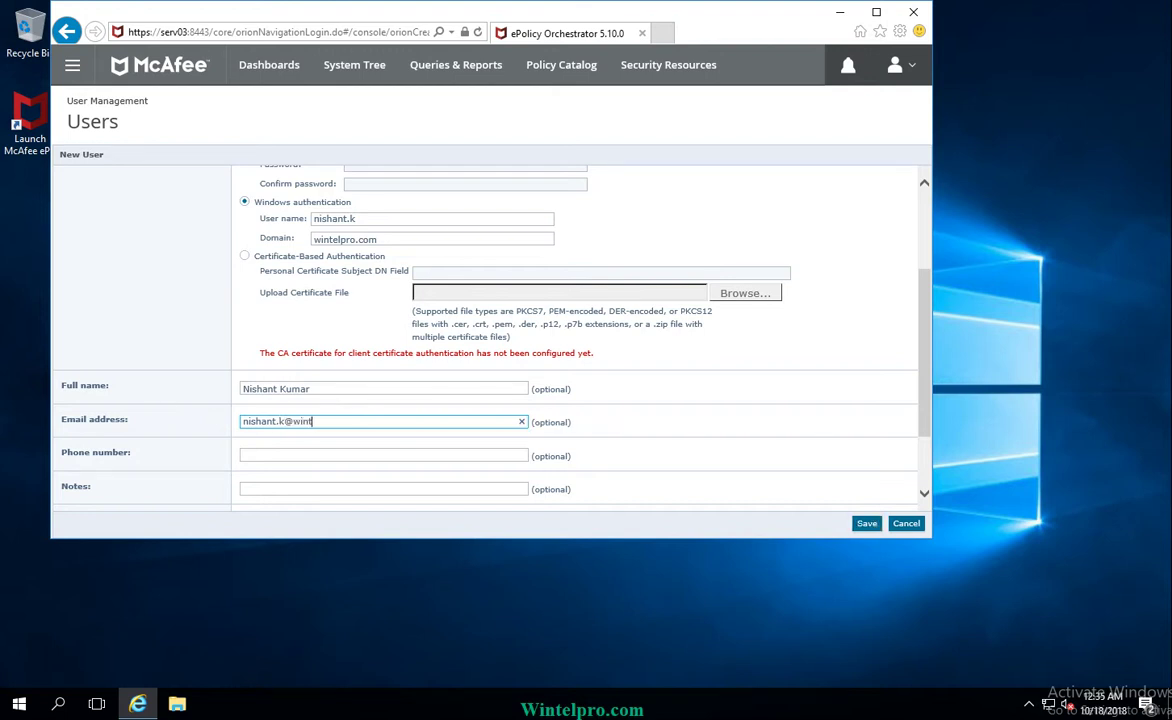
pyautogui.scroll(-2, 485, 335)
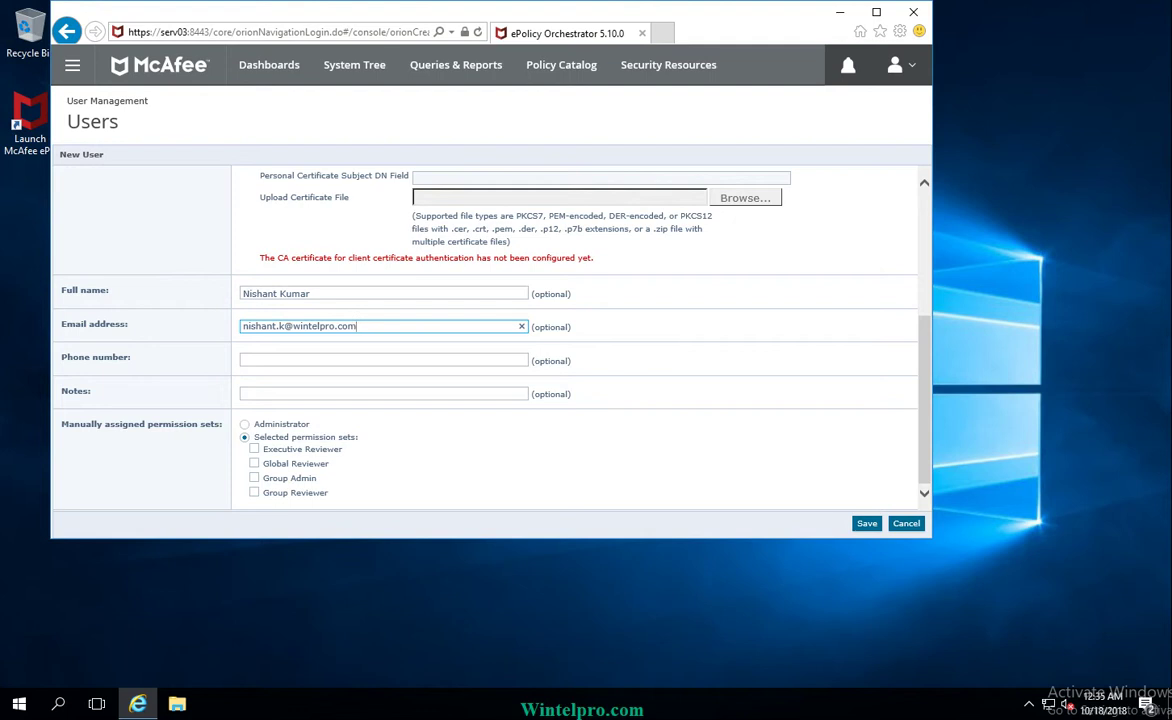
pyautogui.scroll(2, 485, 335)
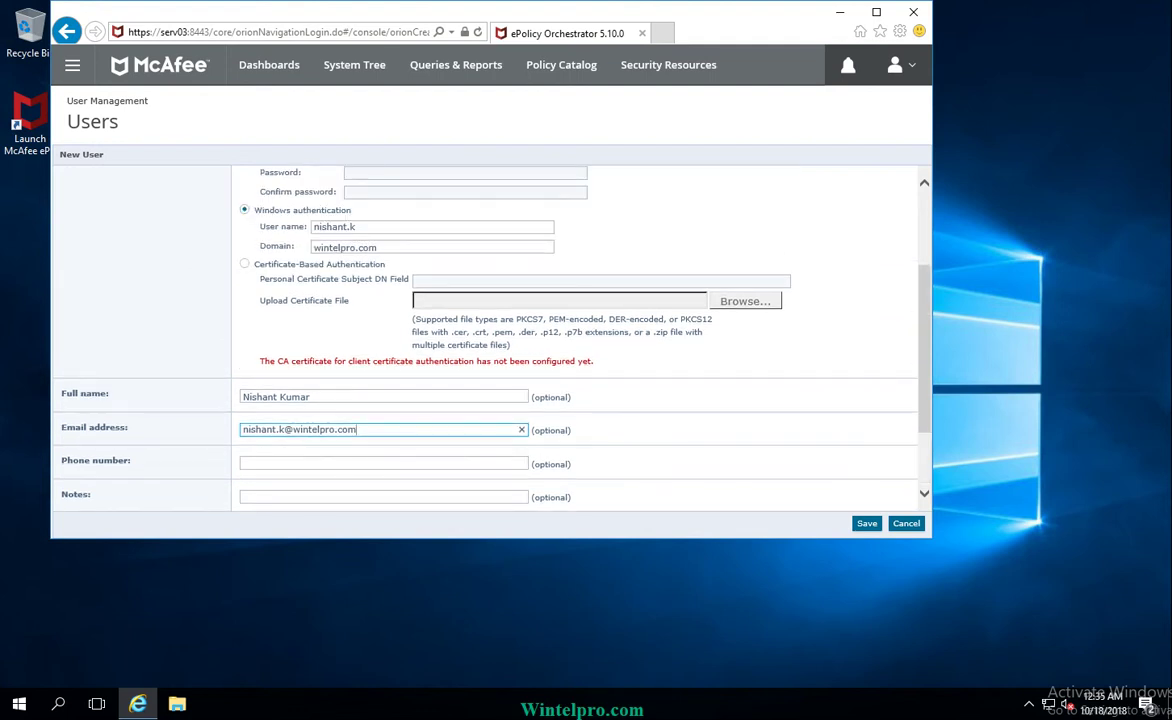
pyautogui.scroll(2, 485, 335)
pyautogui.scroll(-3, 485, 335)
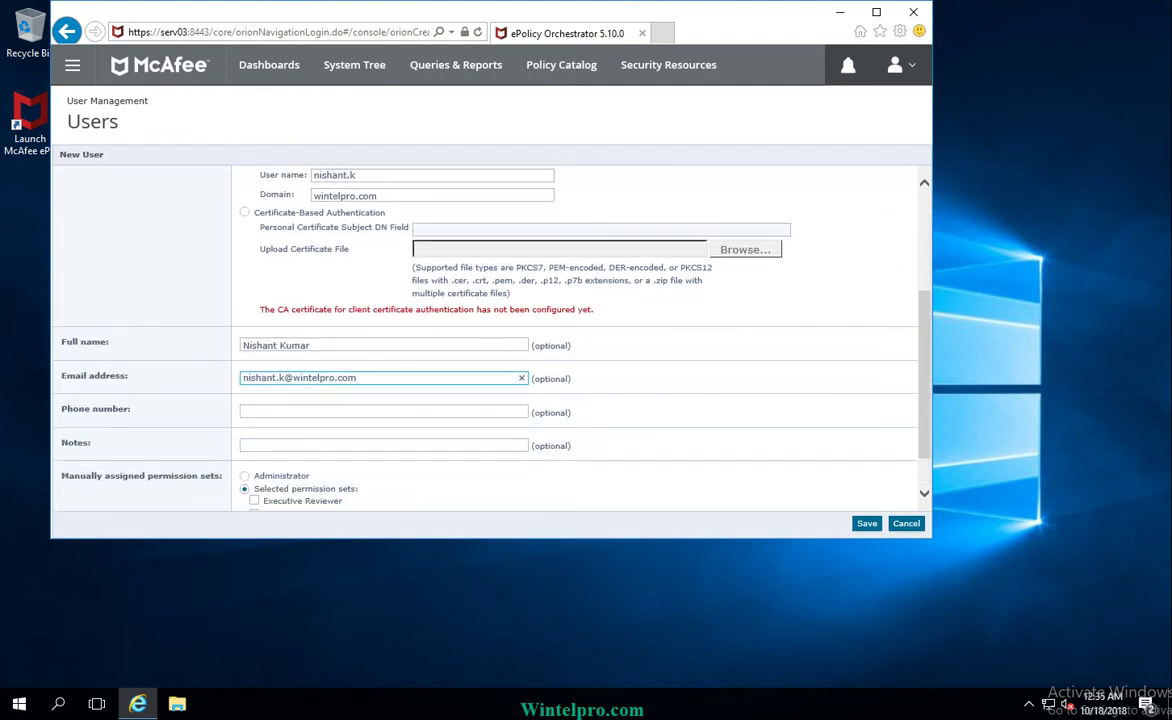
pyautogui.scroll(-1, 485, 335)
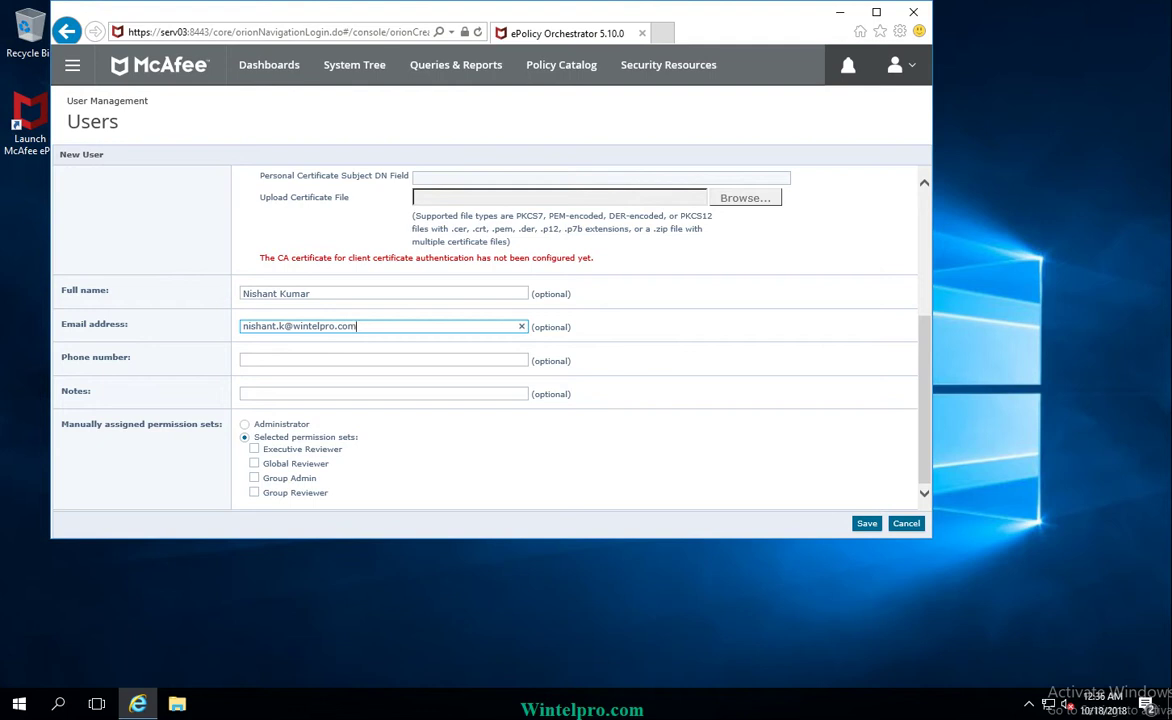
# Step: Assign the Administrator permission set and save the new user
pyautogui.click(244, 424)
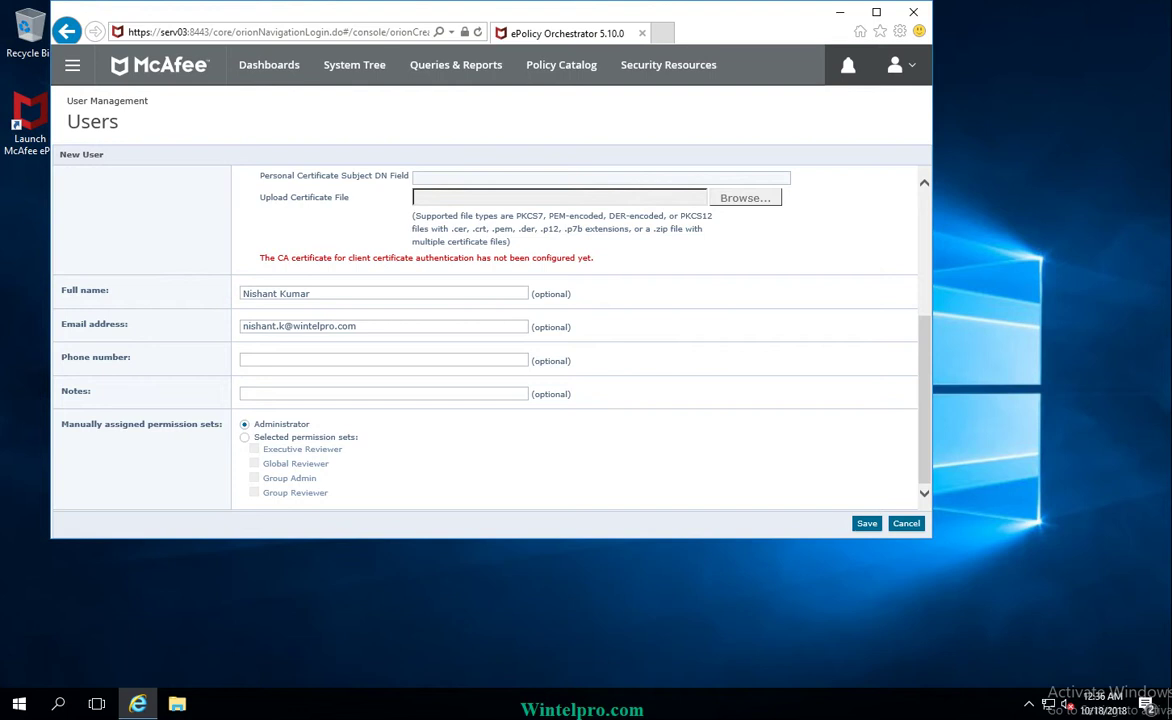
pyautogui.scroll(3, 485, 340)
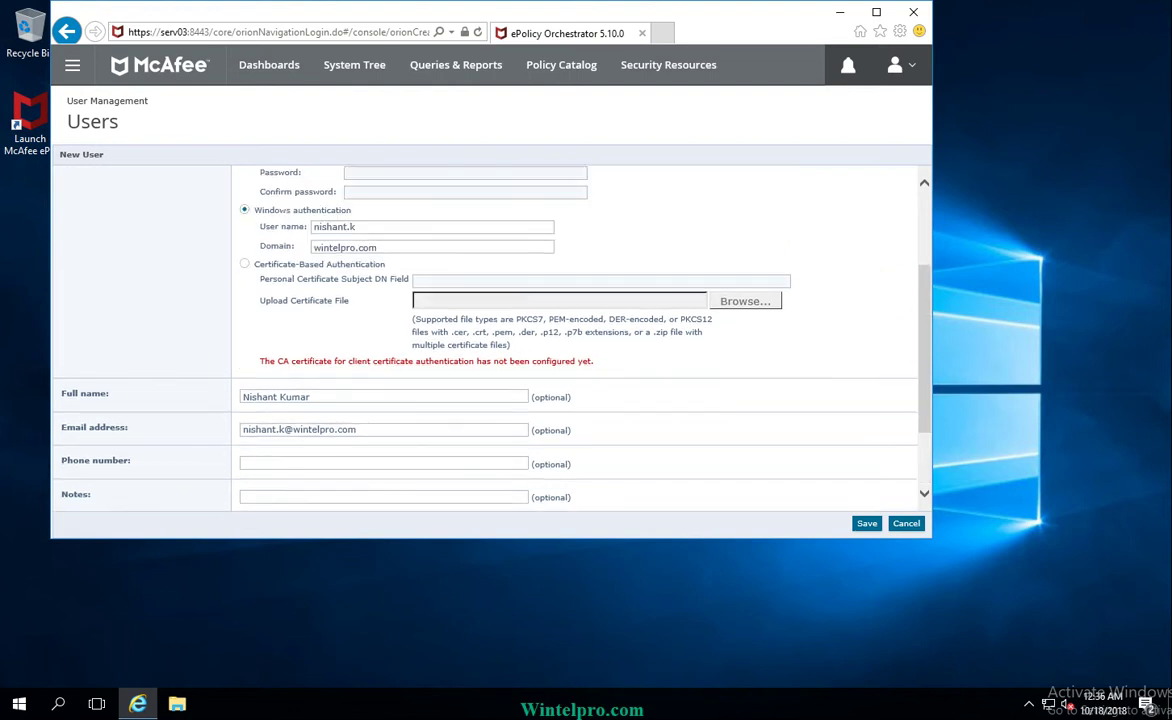
pyautogui.scroll(-3, 485, 340)
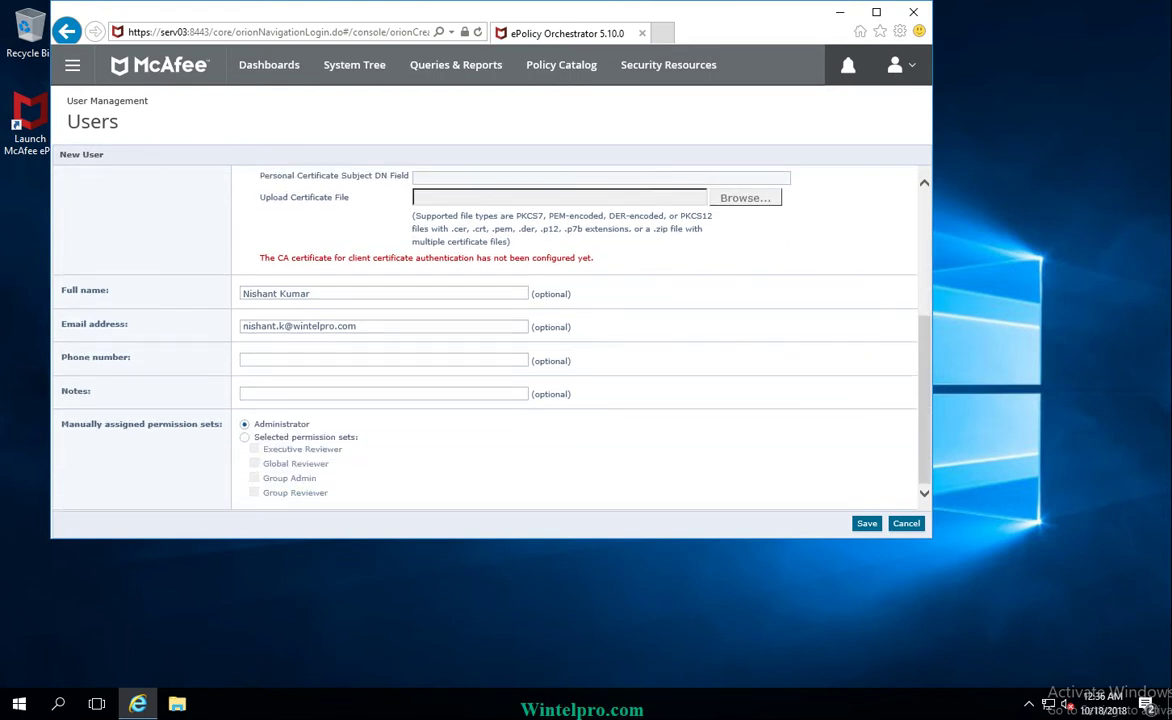
pyautogui.scroll(4, 485, 340)
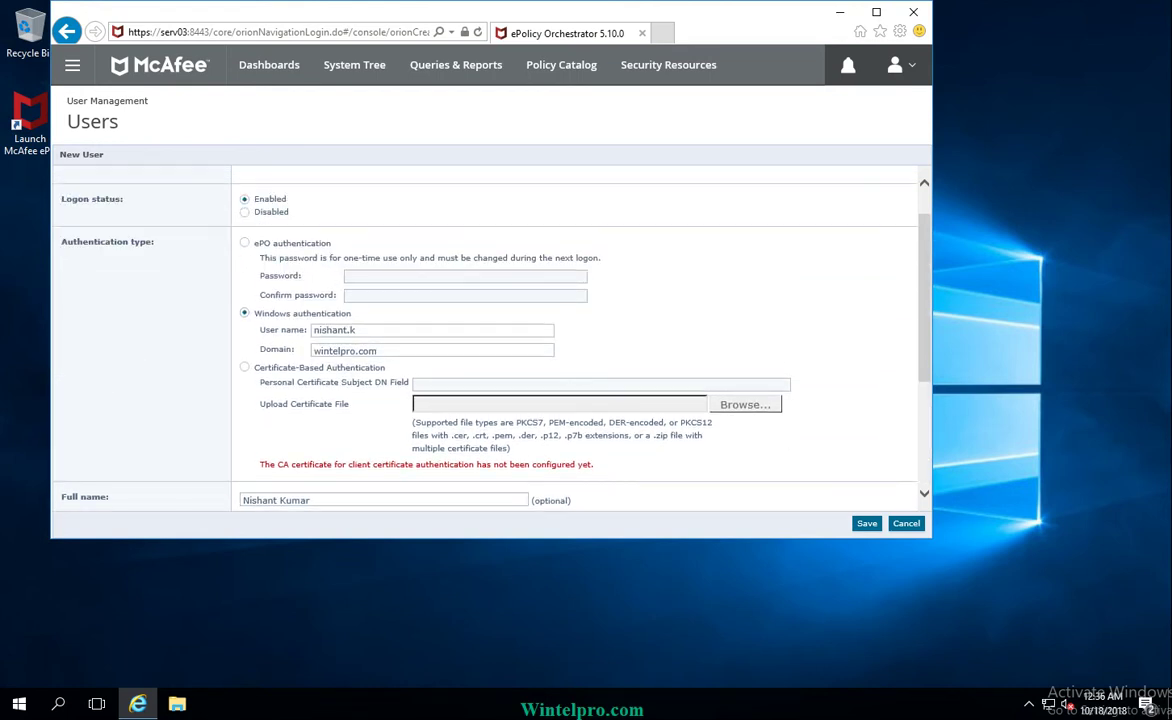
pyautogui.scroll(-4, 485, 340)
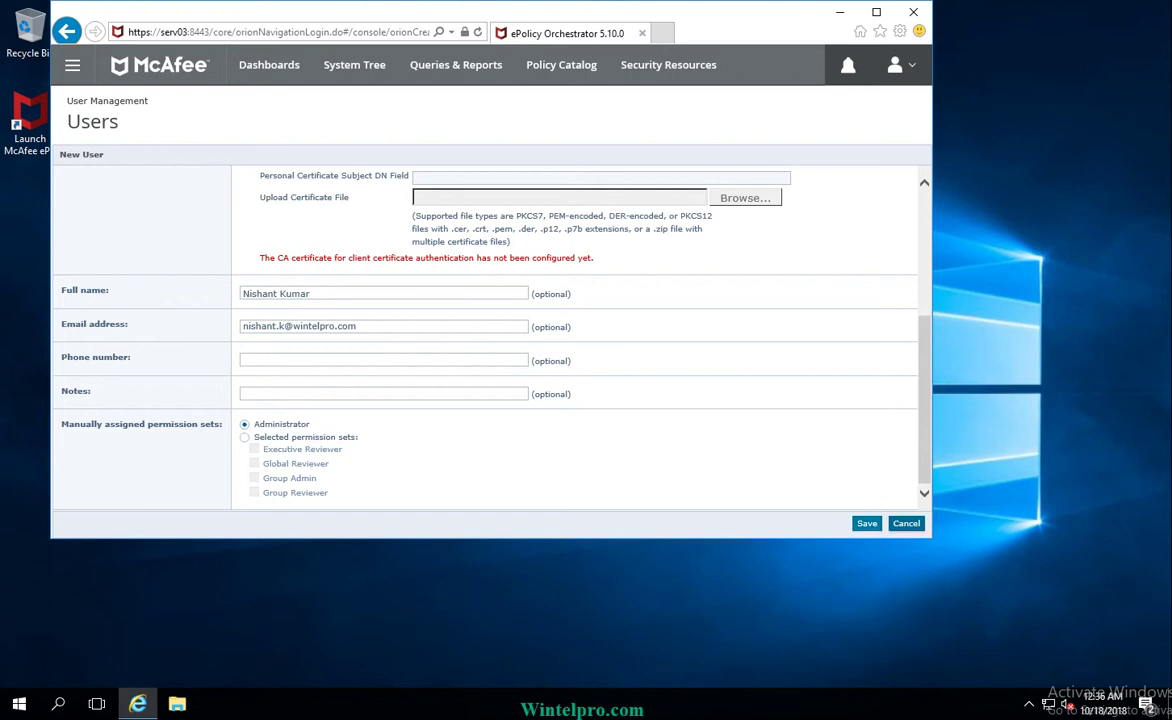
pyautogui.click(866, 523)
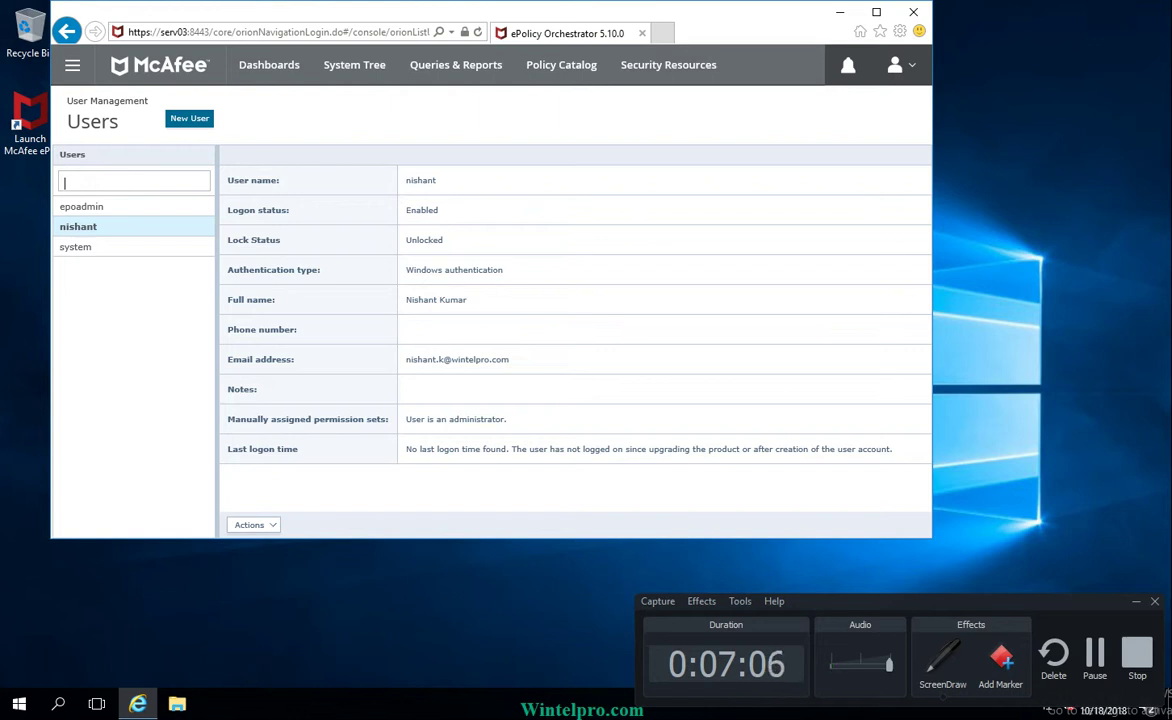
# Step: Review the new user's Actions menu, then close it without changes
pyautogui.click(253, 524)
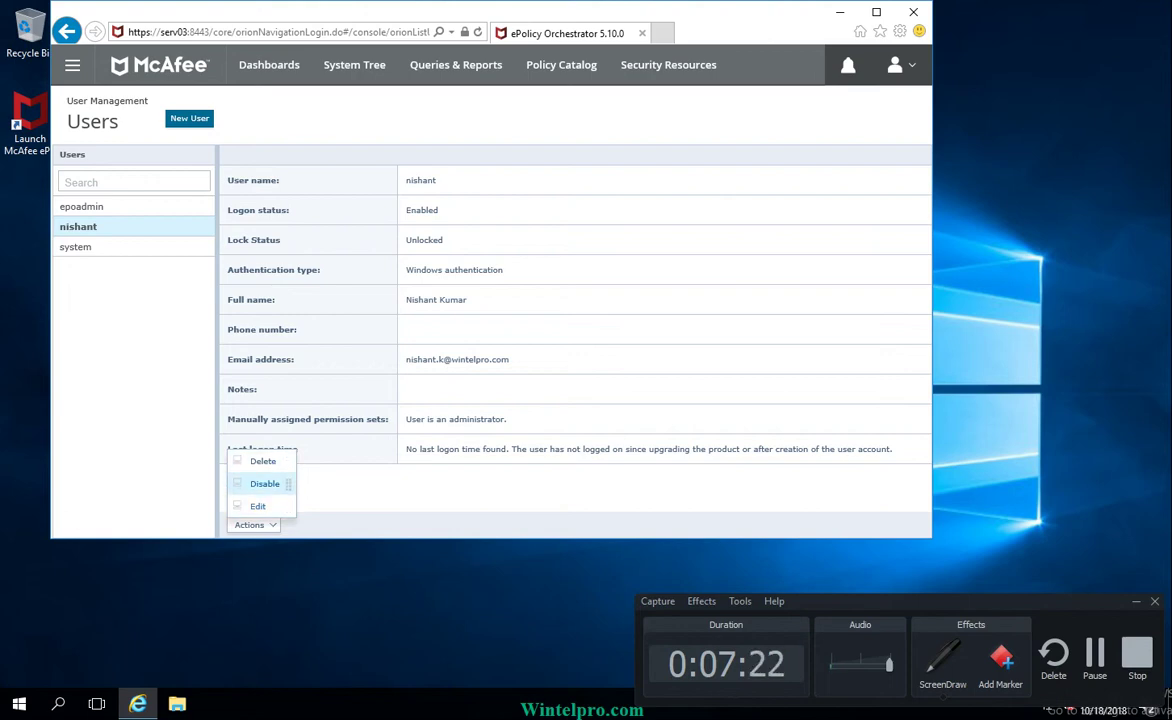
pyautogui.click(265, 483)
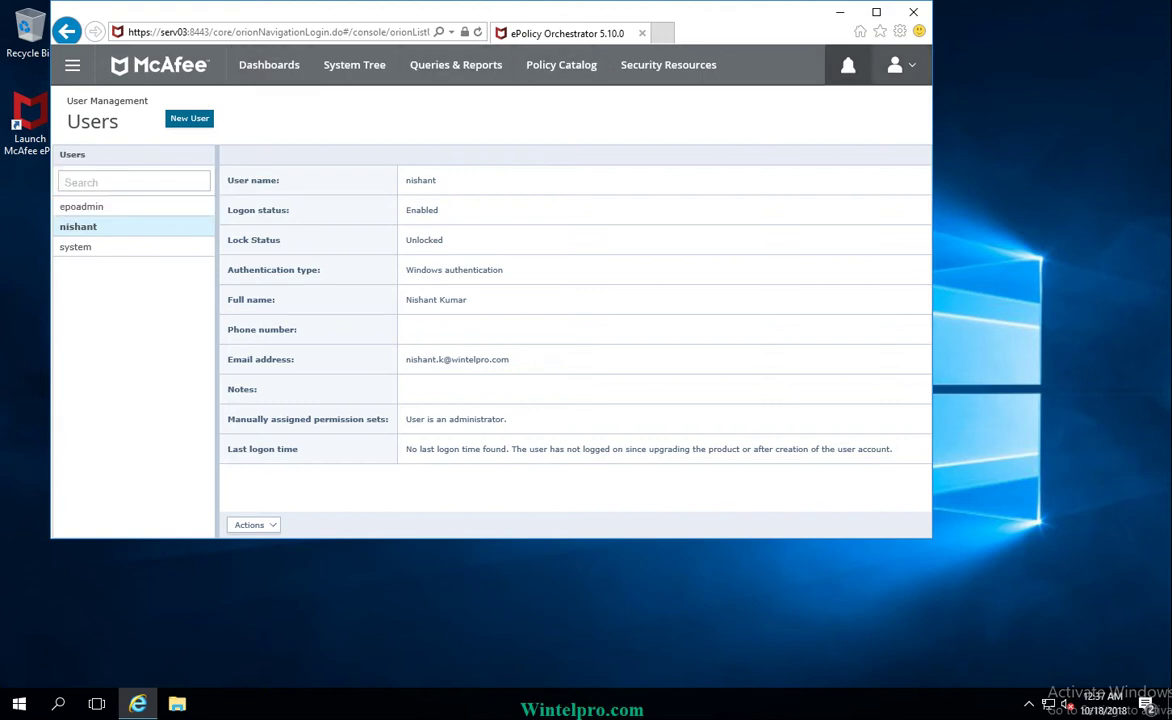
# Step: Log off the administrator and attempt sign-in with the new account's user name and password
pyautogui.click(899, 64)
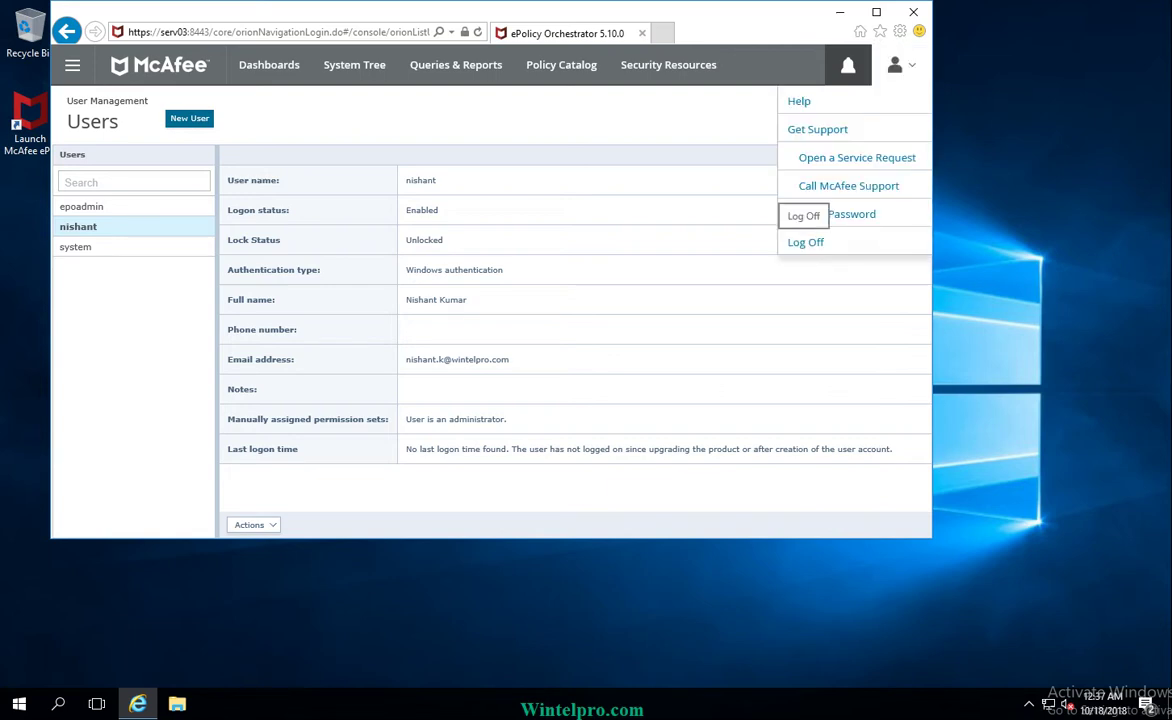
pyautogui.click(805, 242)
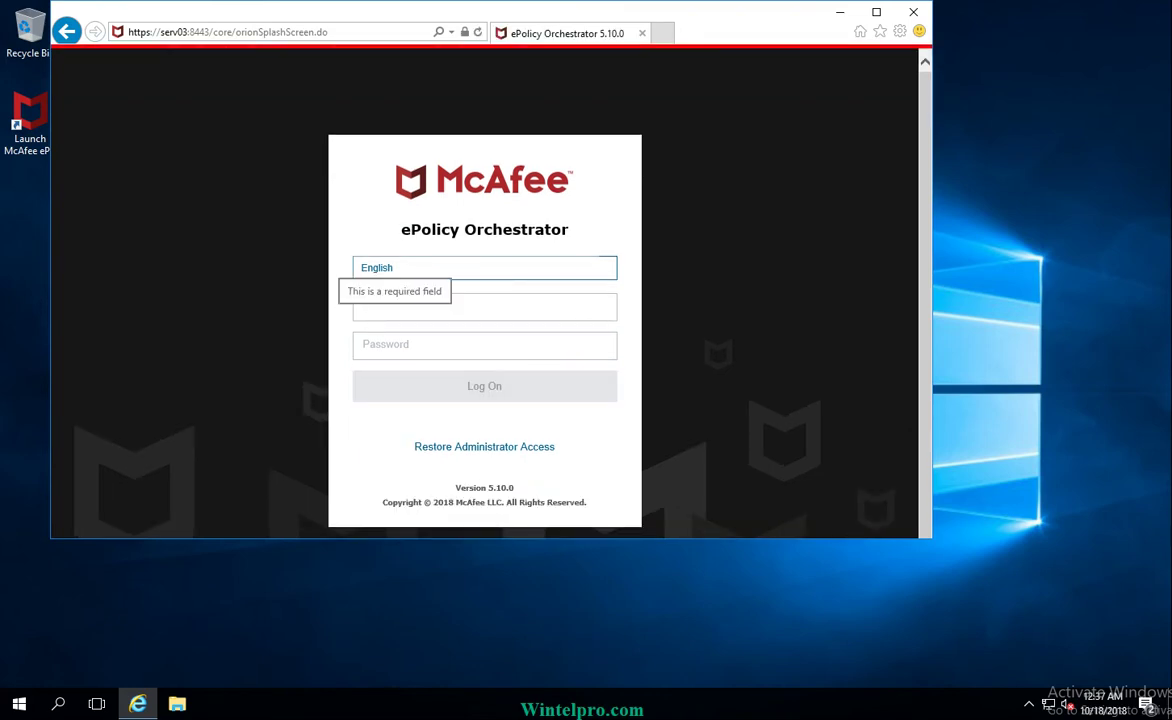
pyautogui.write('nish')
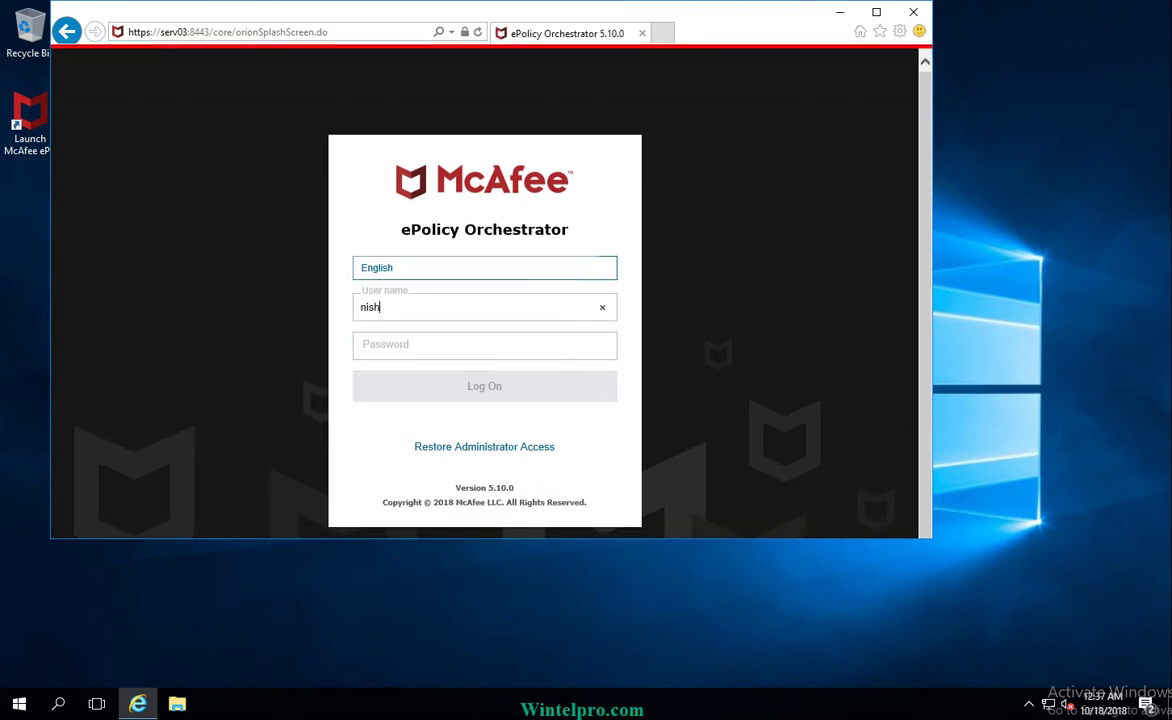
pyautogui.write('ant.k')
pyautogui.press('Tab')
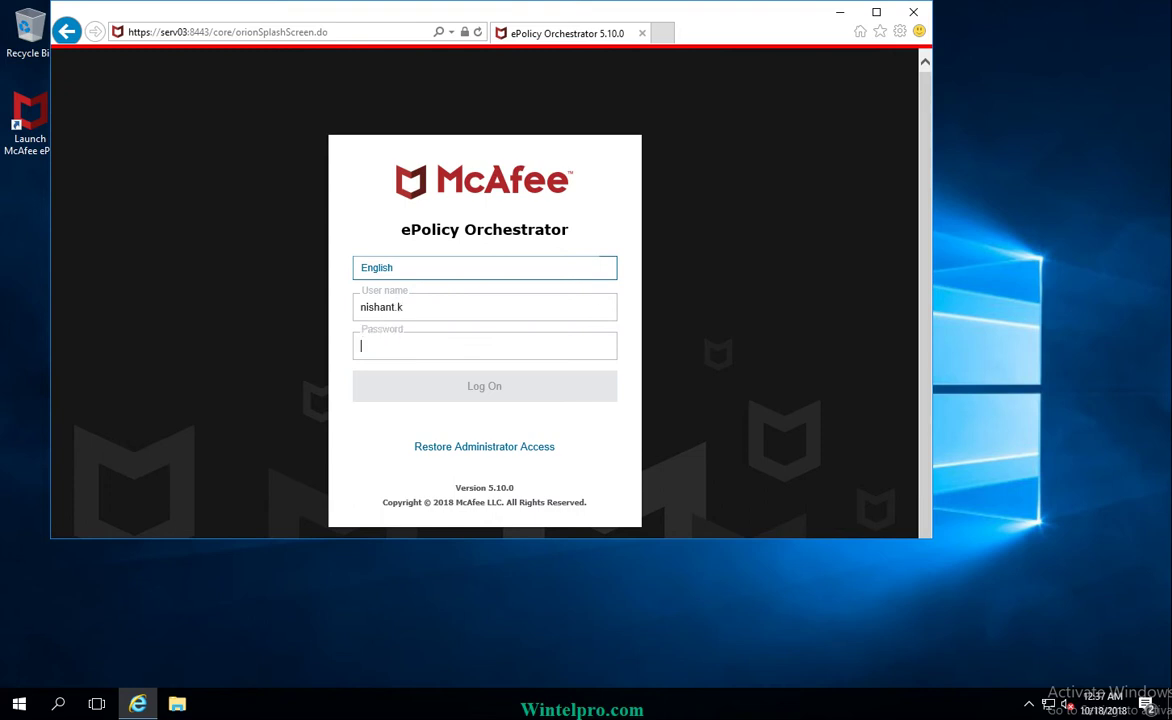
pyautogui.write('•••••')
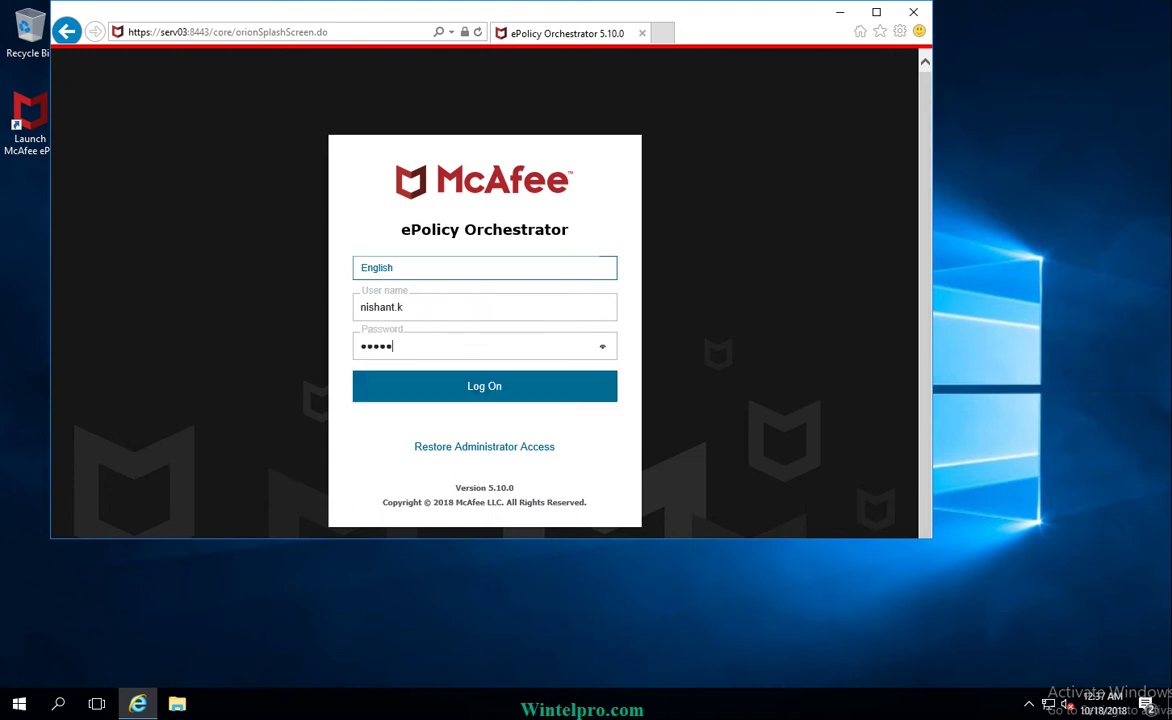
pyautogui.write('•••••')
pyautogui.press('Return')
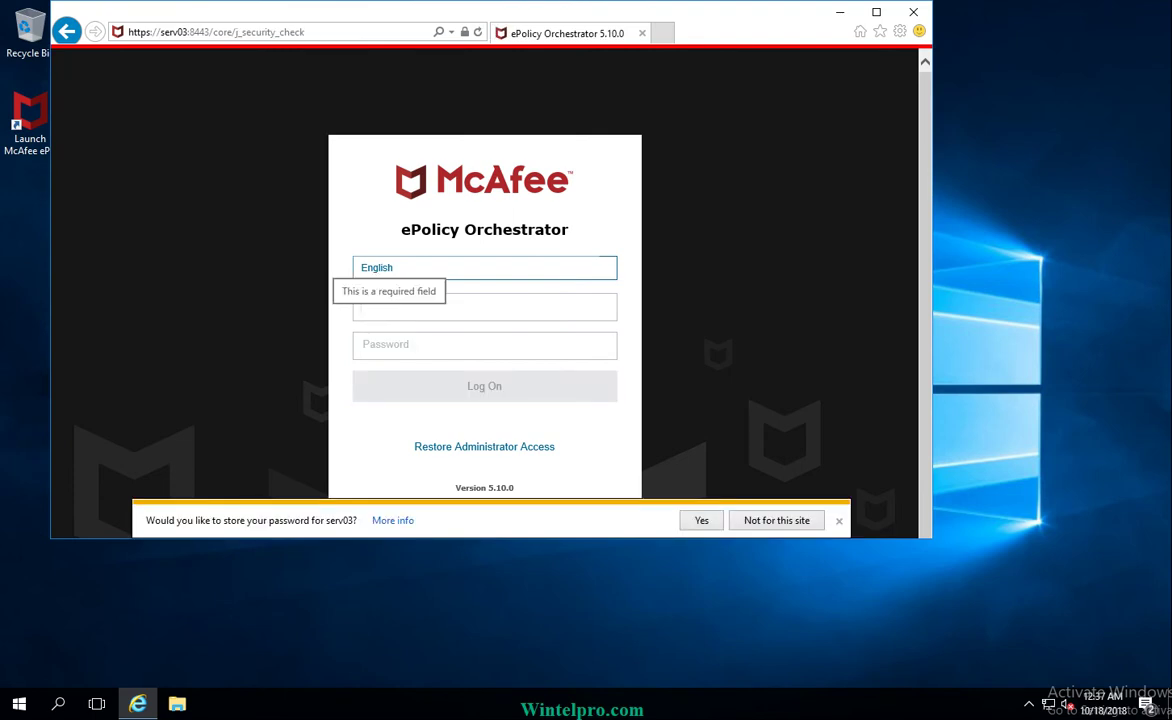
# Step: Log on with the user name minus the .k suffix and the correct password
pyautogui.write('nishant')
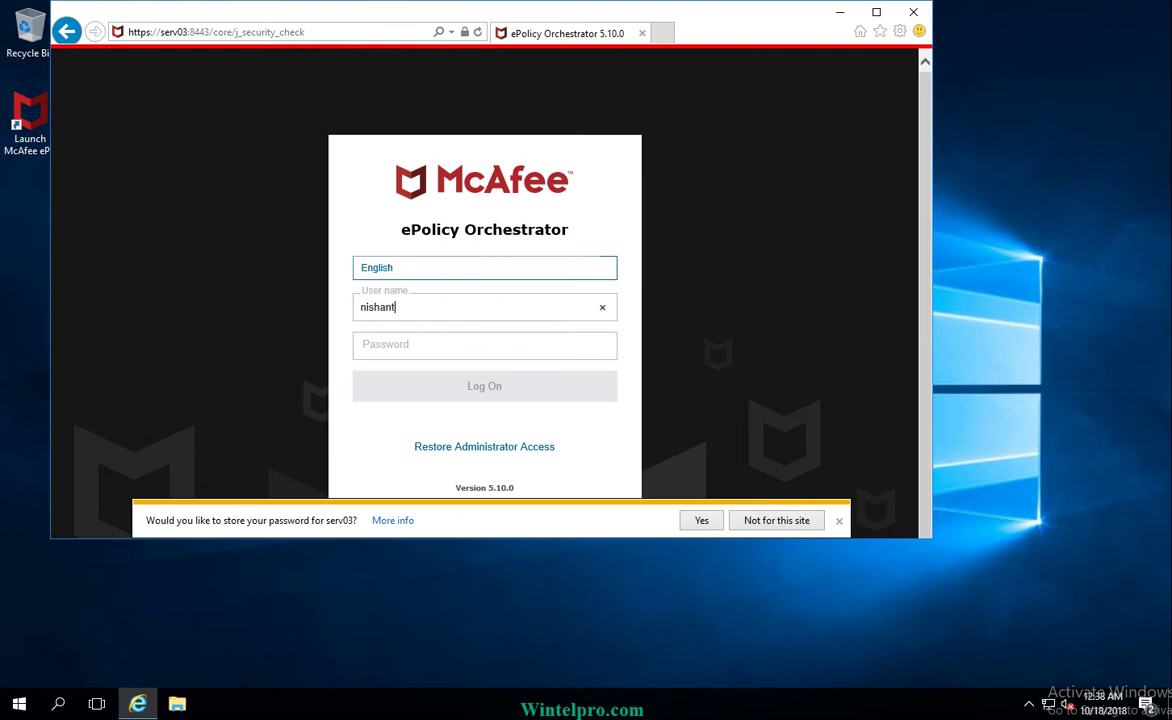
pyautogui.press('Tab')
pyautogui.write('********')
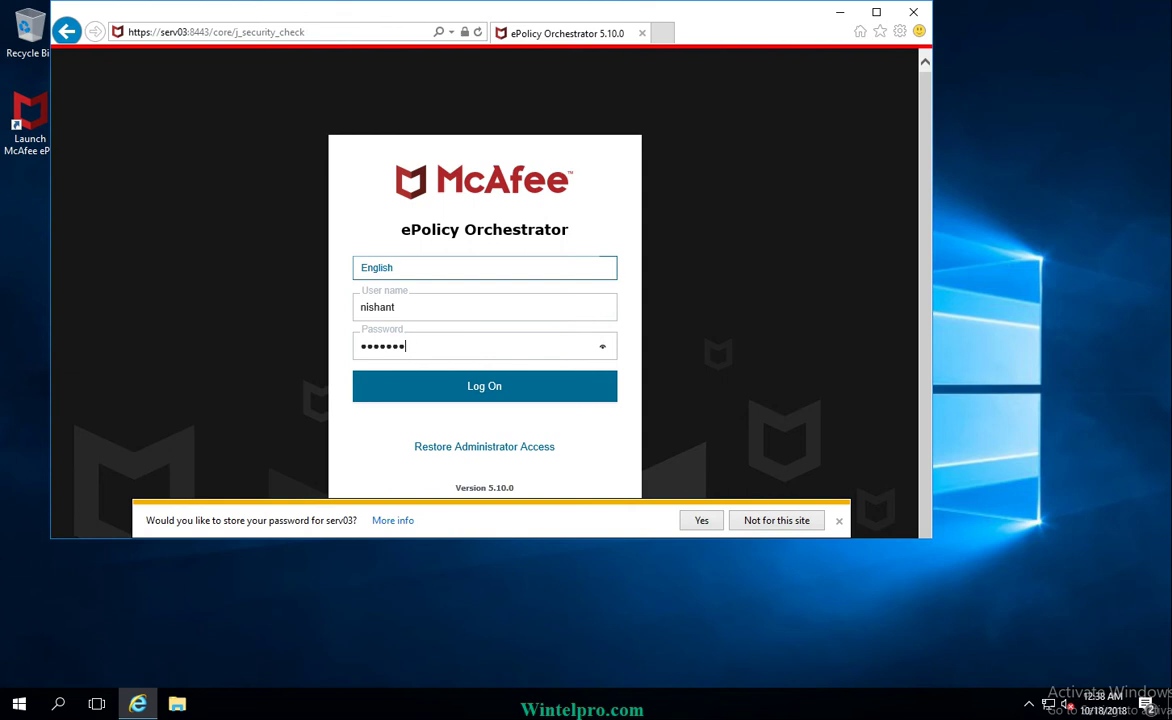
pyautogui.press('BackSpace')
pyautogui.press('BackSpace')
pyautogui.press('BackSpace')
pyautogui.press('BackSpace')
pyautogui.press('BackSpace')
pyautogui.press('BackSpace')
pyautogui.press('BackSpace')
pyautogui.press('BackSpace')
pyautogui.write('*********')
pyautogui.press('Return')
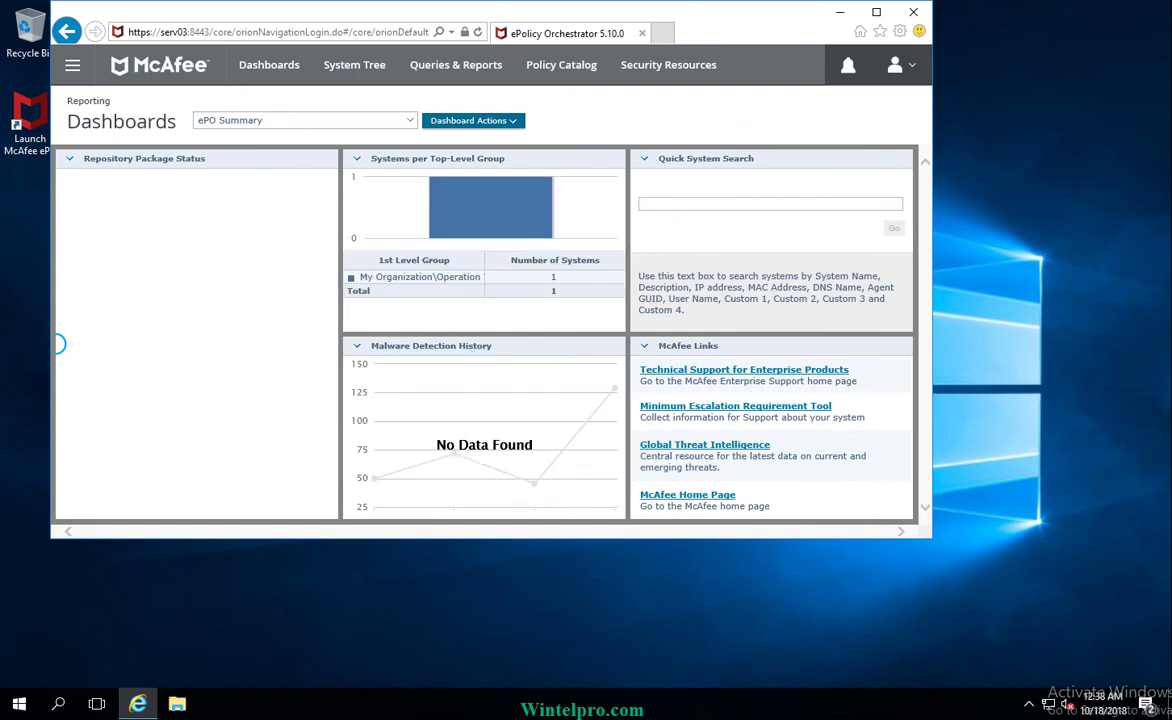
# Step: Open the main navigation menu and scroll through its sections
pyautogui.click(72, 65)
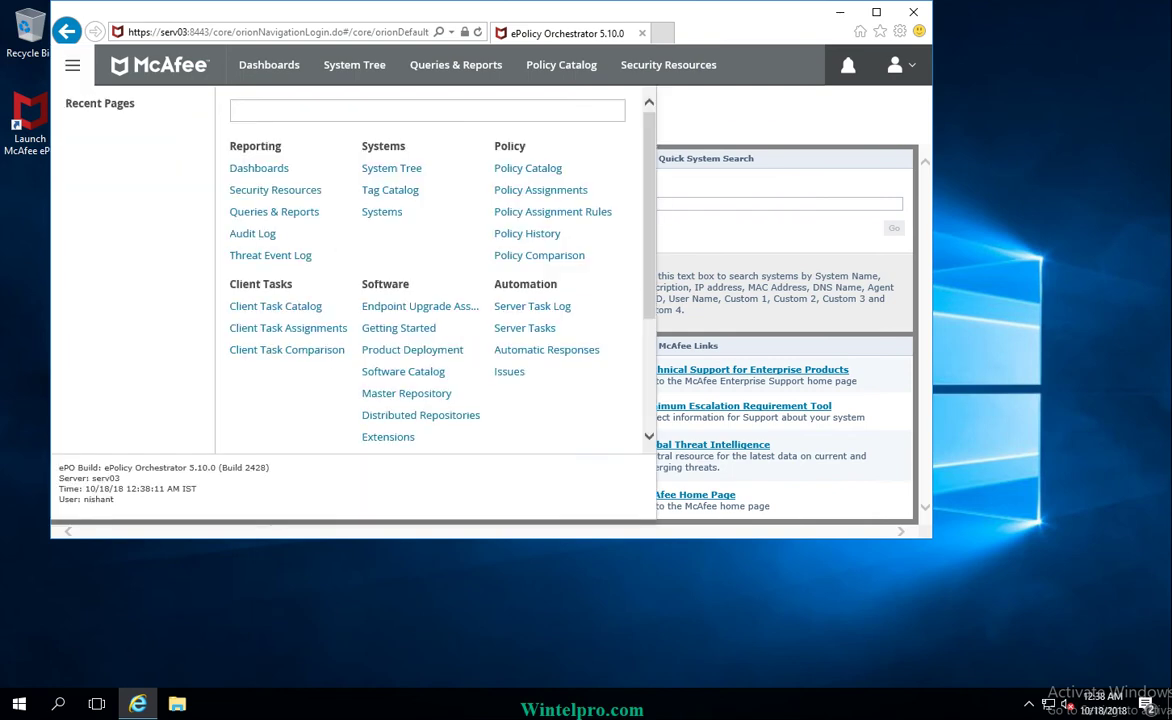
pyautogui.scroll(-3, 430, 270)
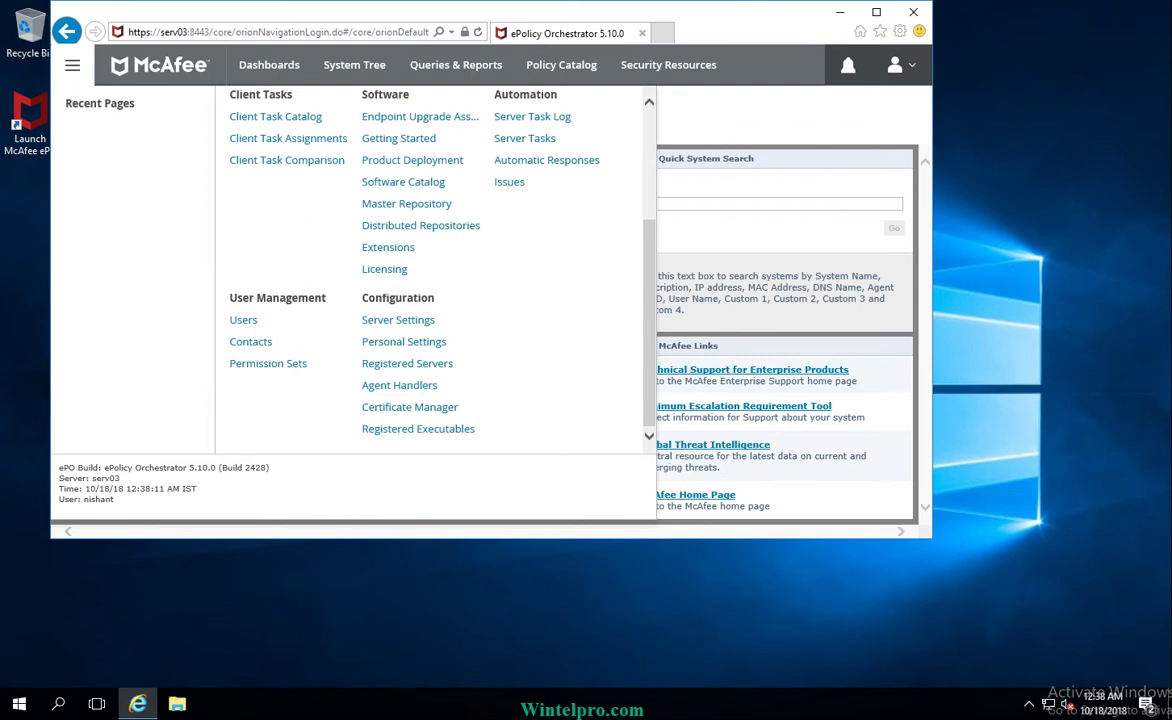
pyautogui.scroll(4, 430, 270)
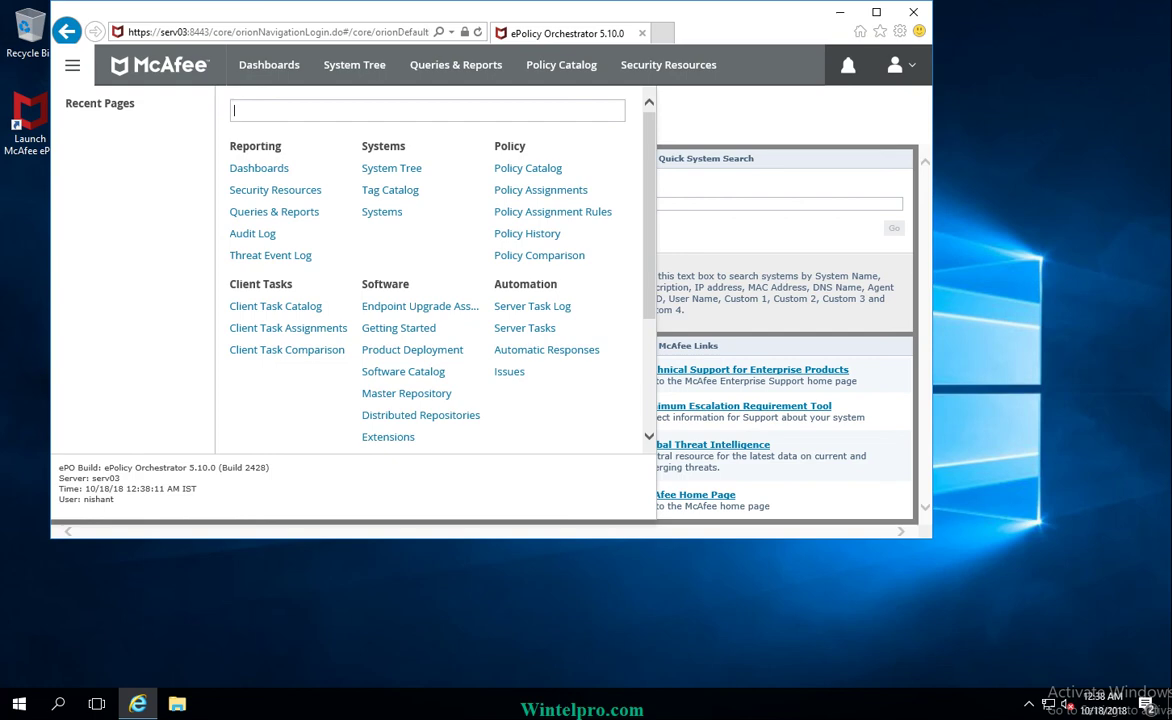
pyautogui.rightClick(530, 704)
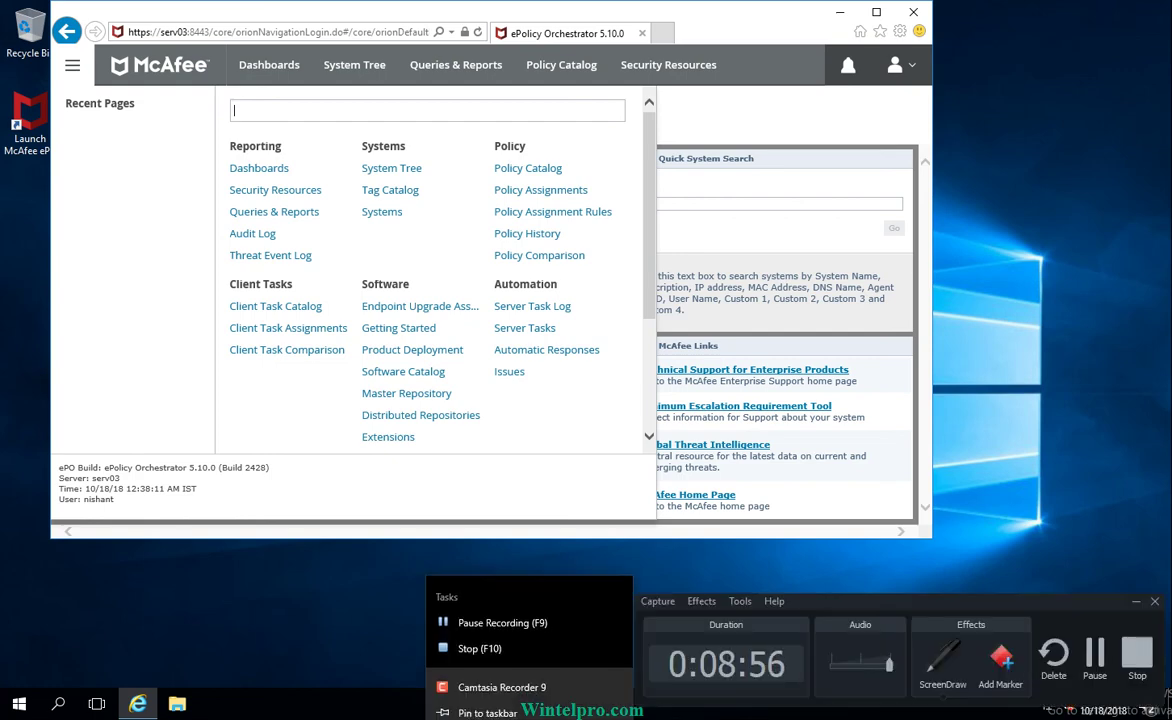